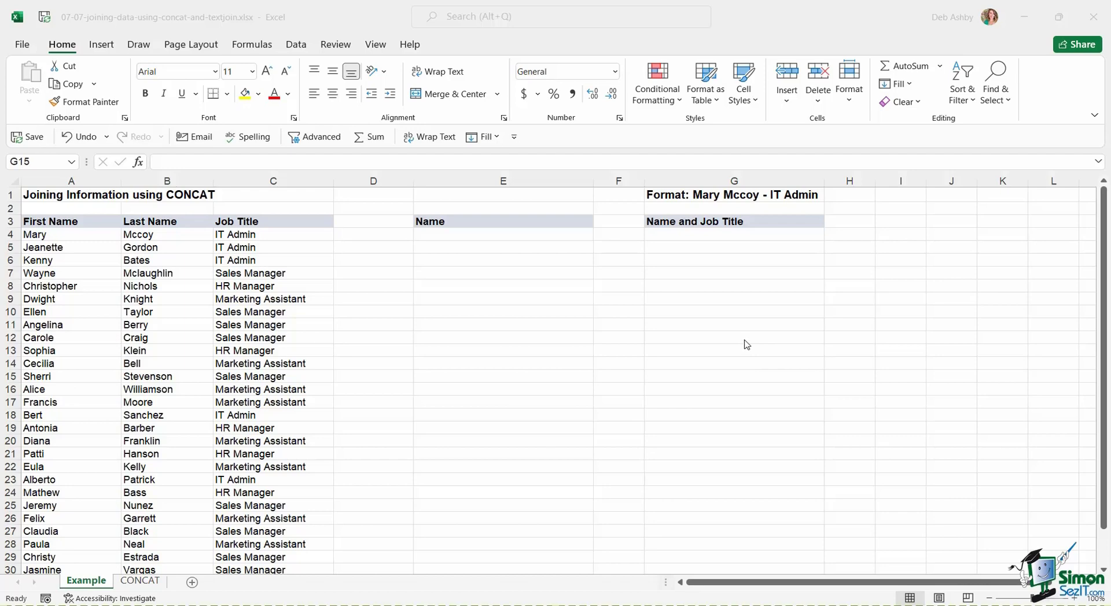
- Switch to Excel and join the first and last name from row 4 in cell E4 with the formula =A4&B4
key("alt+Tab")
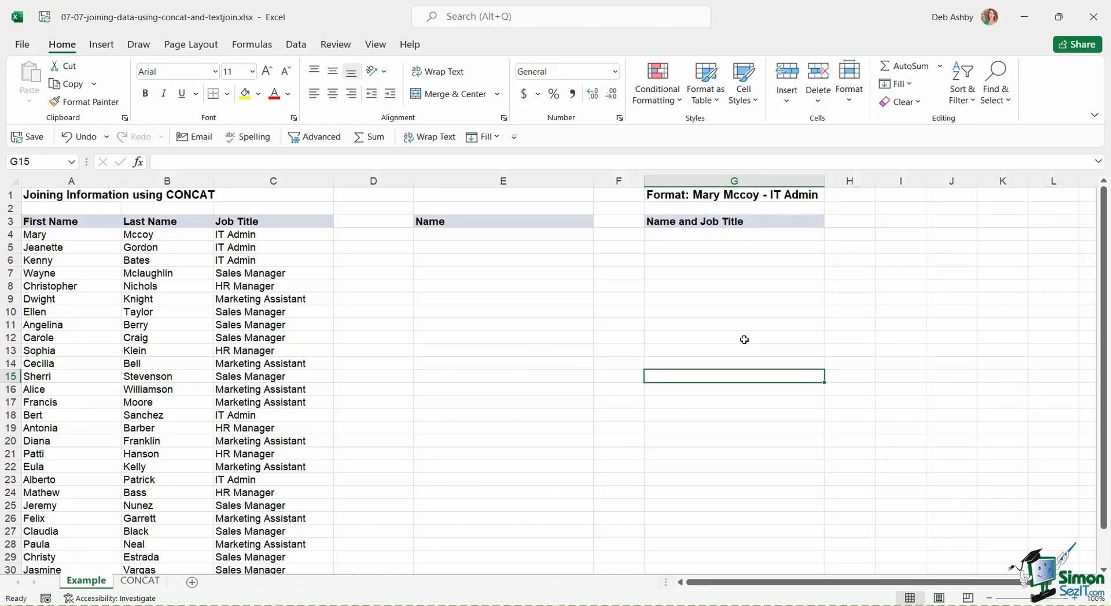
left_click(444, 235)
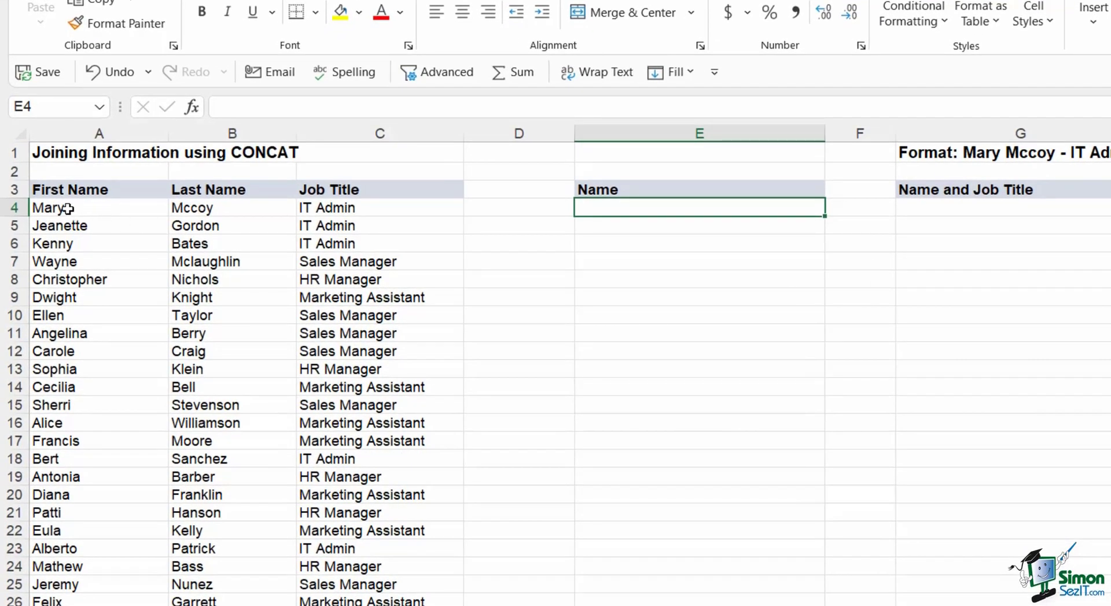
left_click(68, 209)
left_click(218, 211)
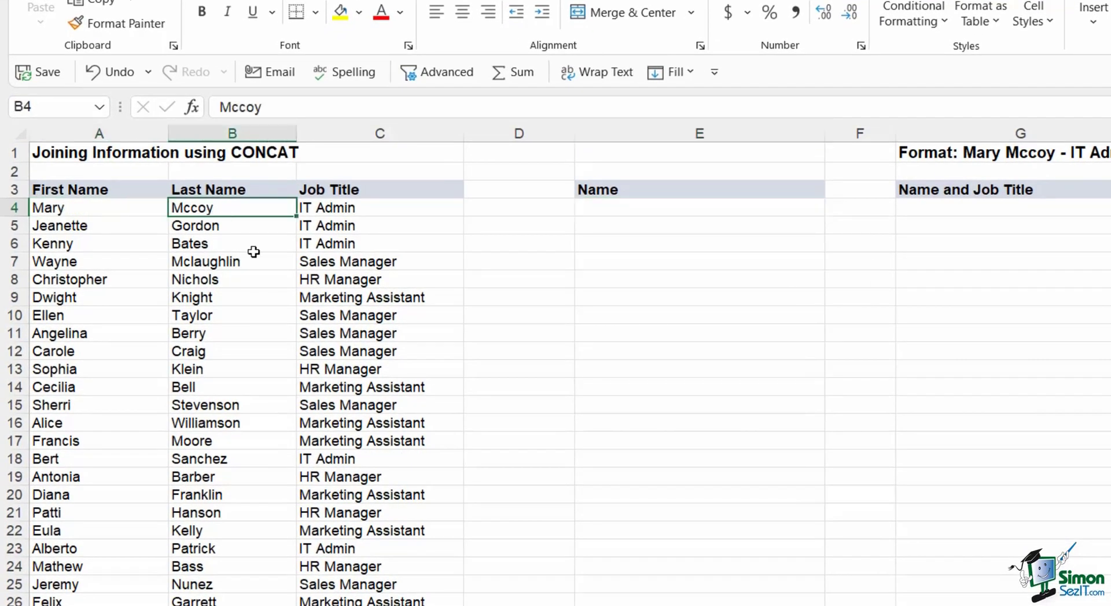
left_click(596, 210)
type("=")
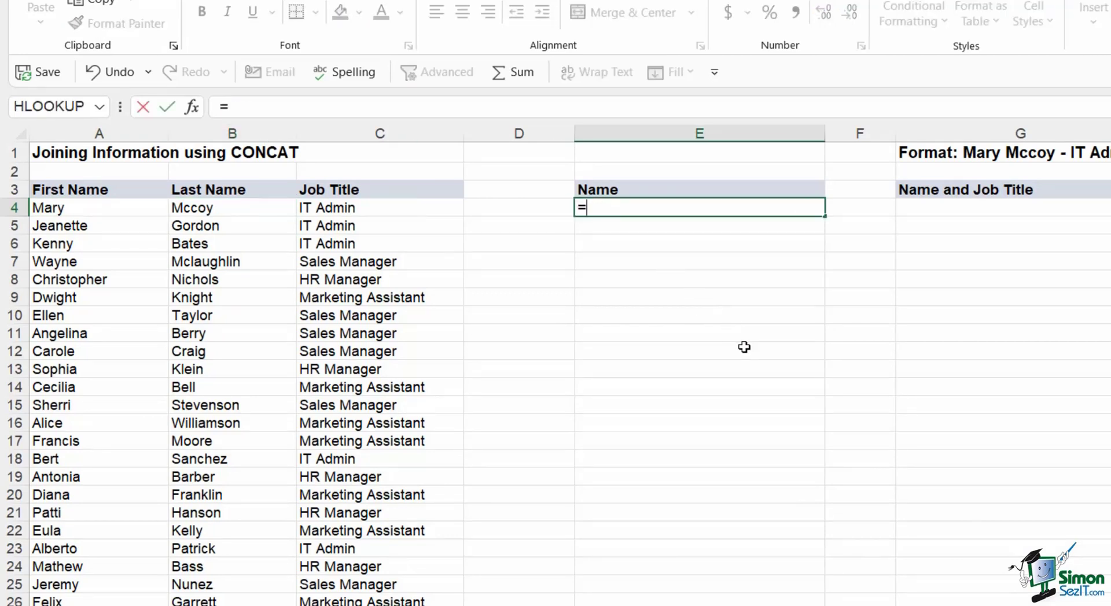
left_click(139, 212)
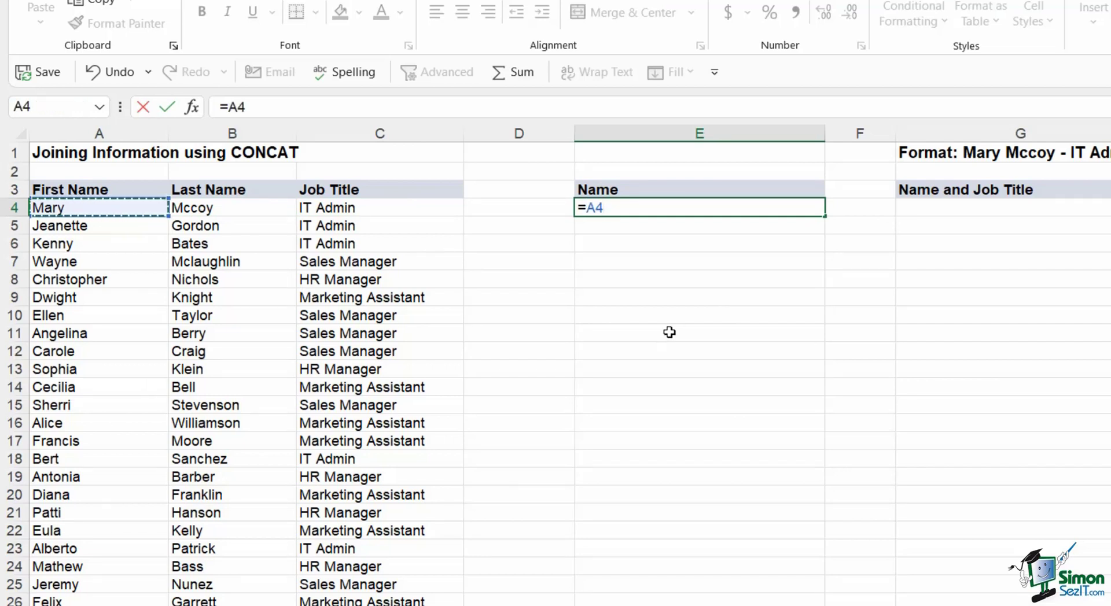
type("&")
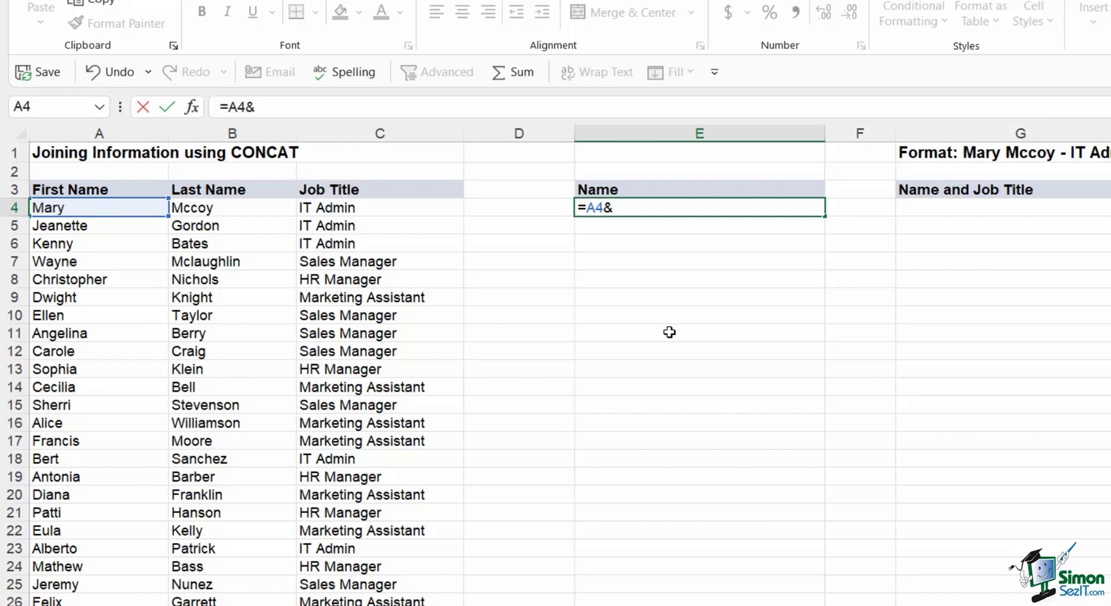
left_click(238, 210)
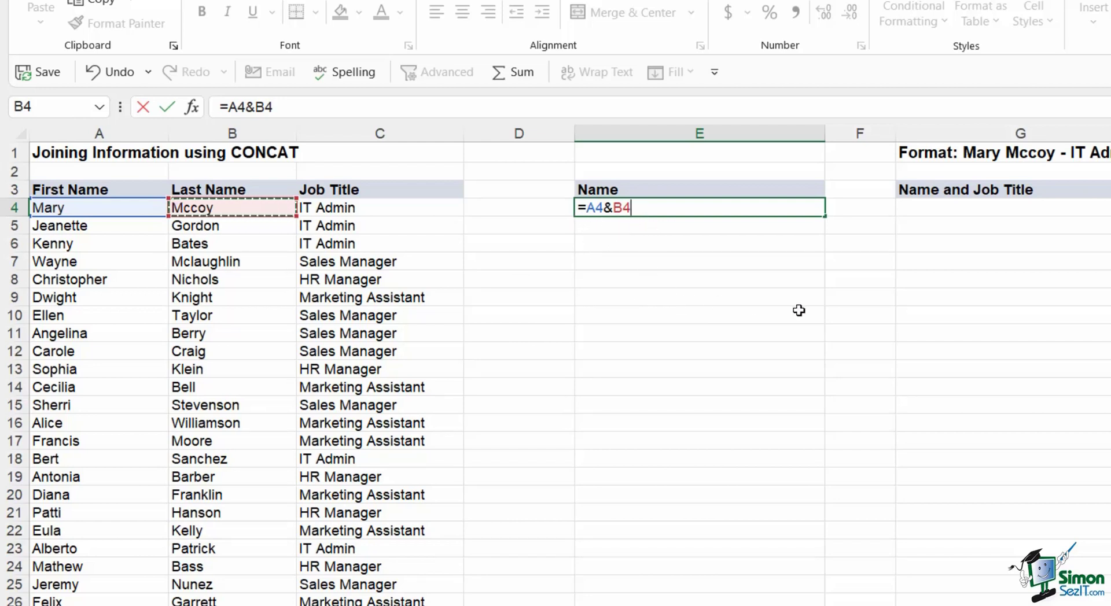
key("Return")
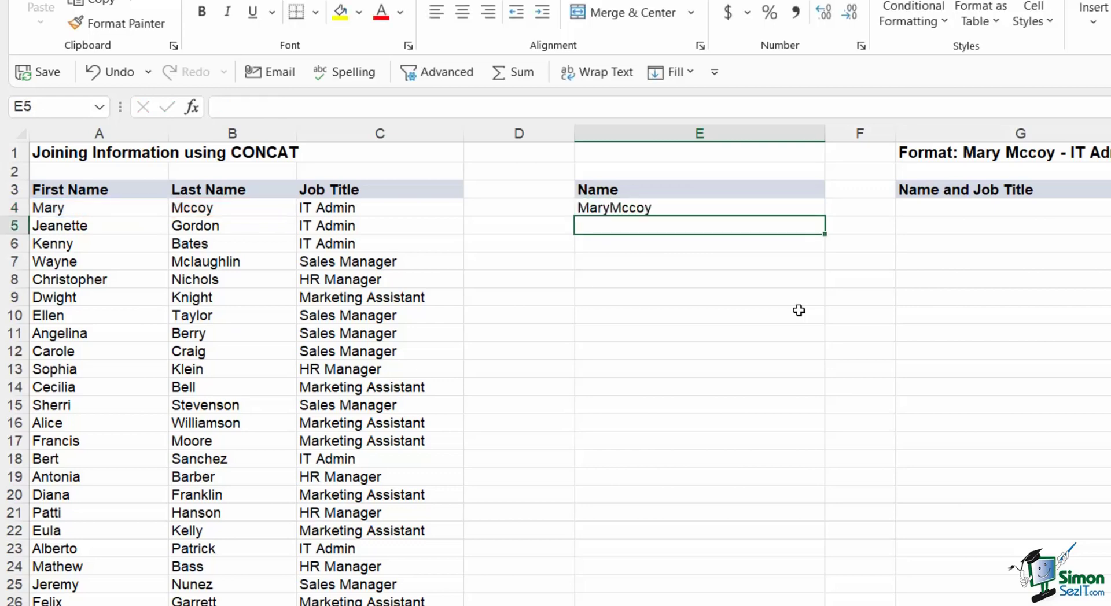
- Add a space between the two names in the E4 formula, making it =A4&" "&B4
left_click(599, 208)
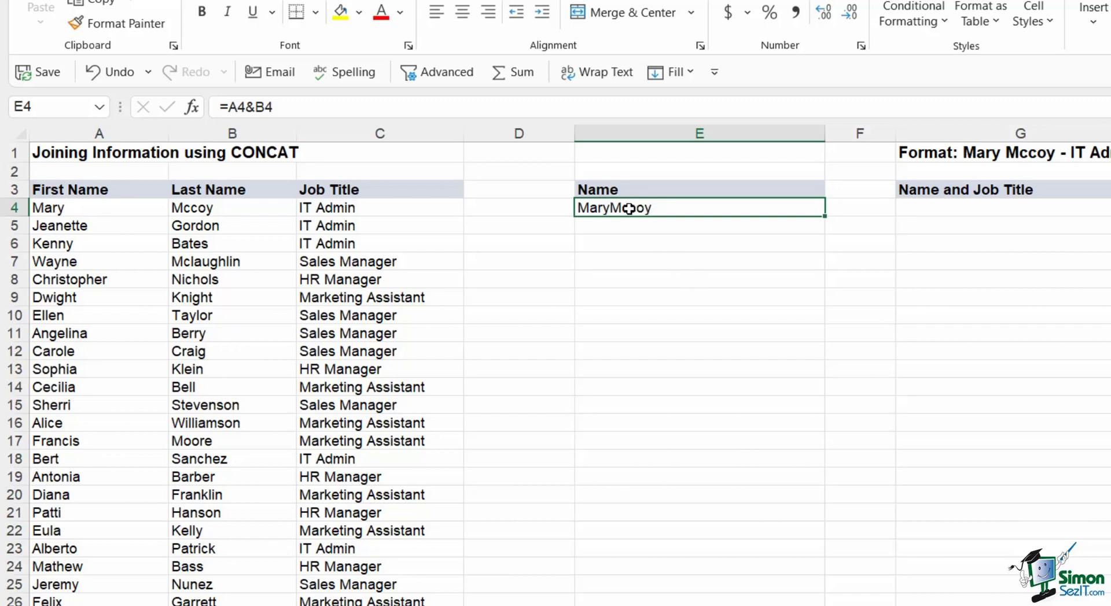
double_click(678, 210)
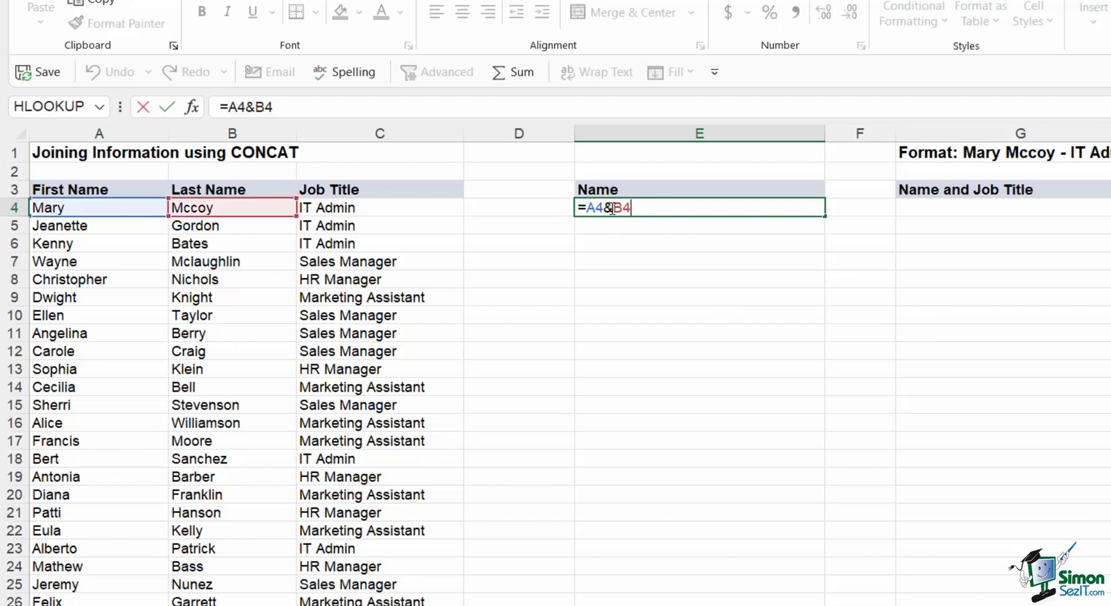
key("Left")
key("Left")
type("\"")
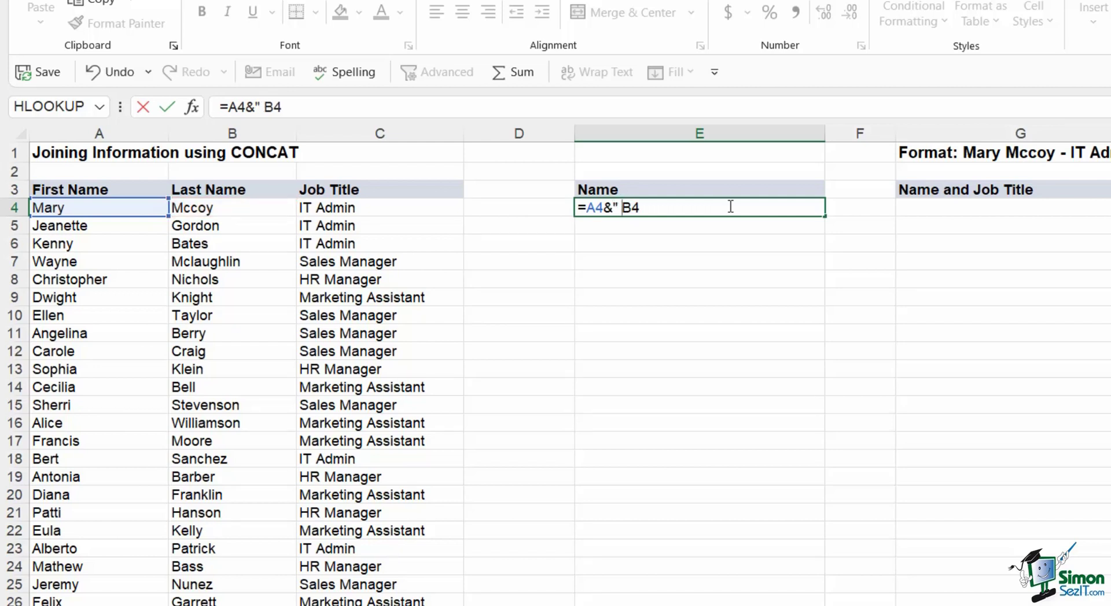
type(" \"&")
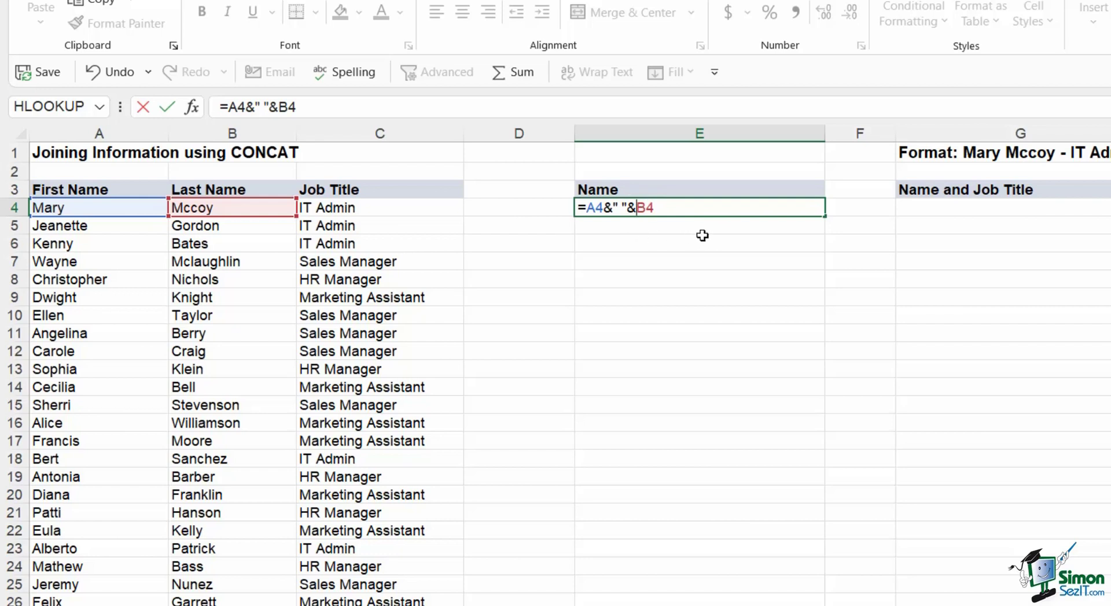
key("Return")
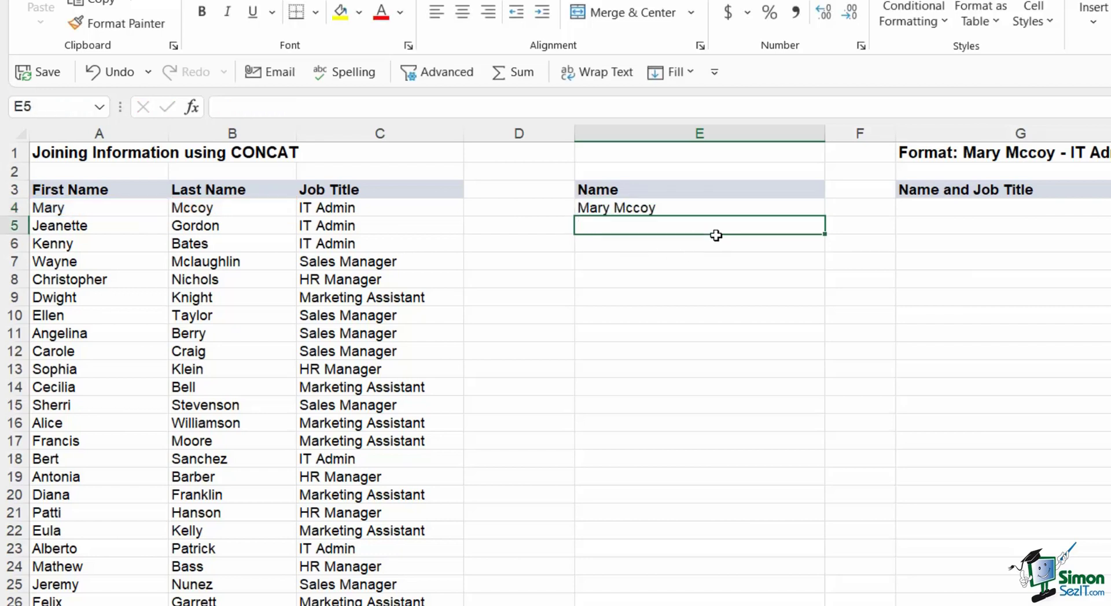
- Fill the ampersand formula from E4 down to E8 and review the joined names
left_click(668, 212)
left_click_drag(826, 217, 828, 283)
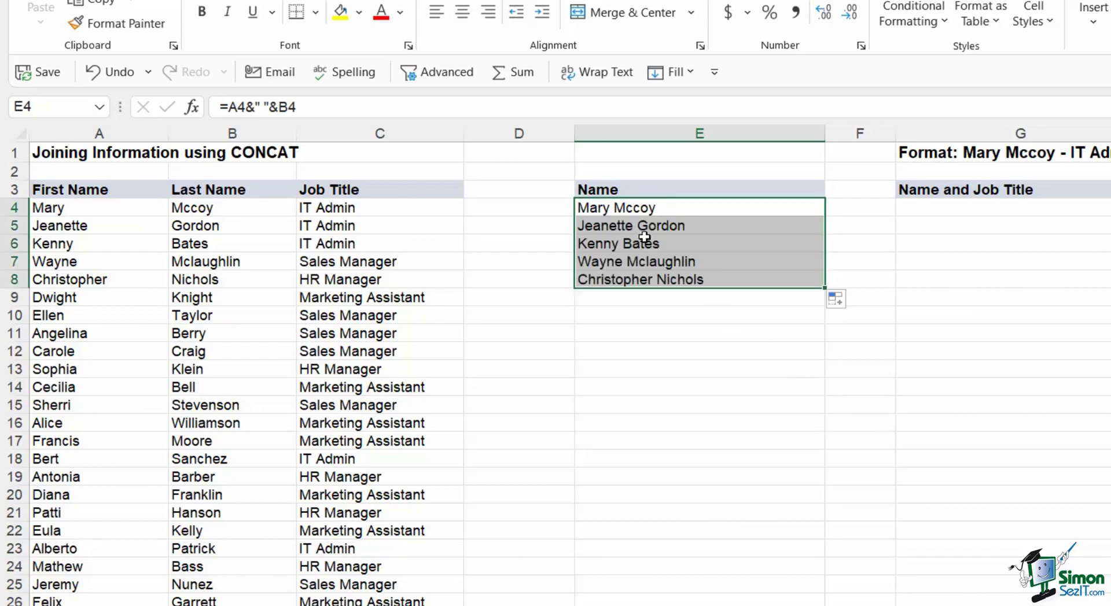
left_click(690, 348)
left_click(678, 208)
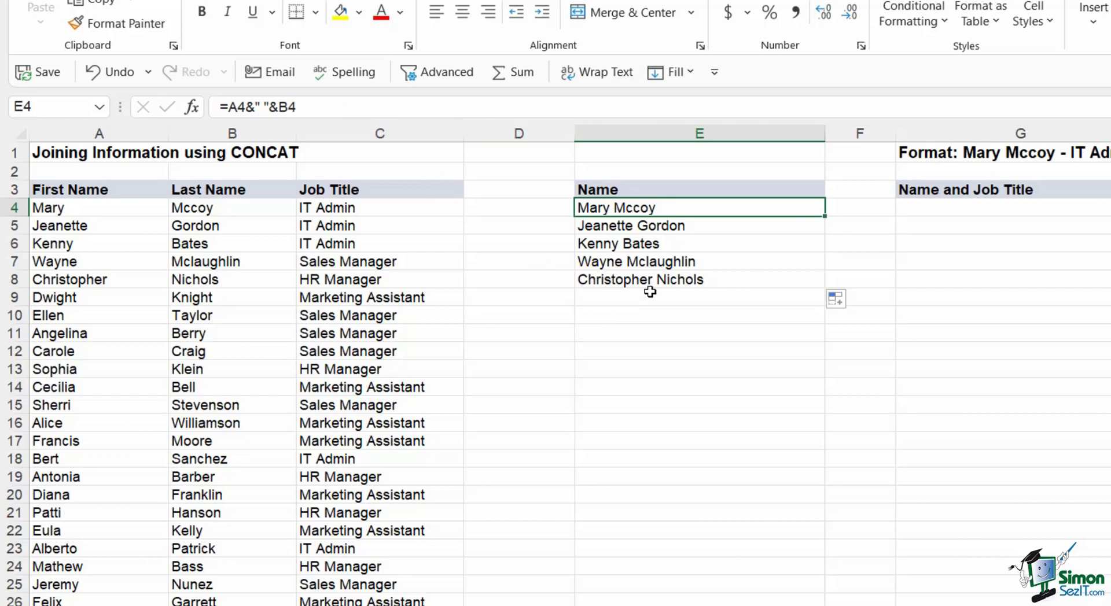
left_click_drag(680, 211, 693, 276)
left_click(697, 335)
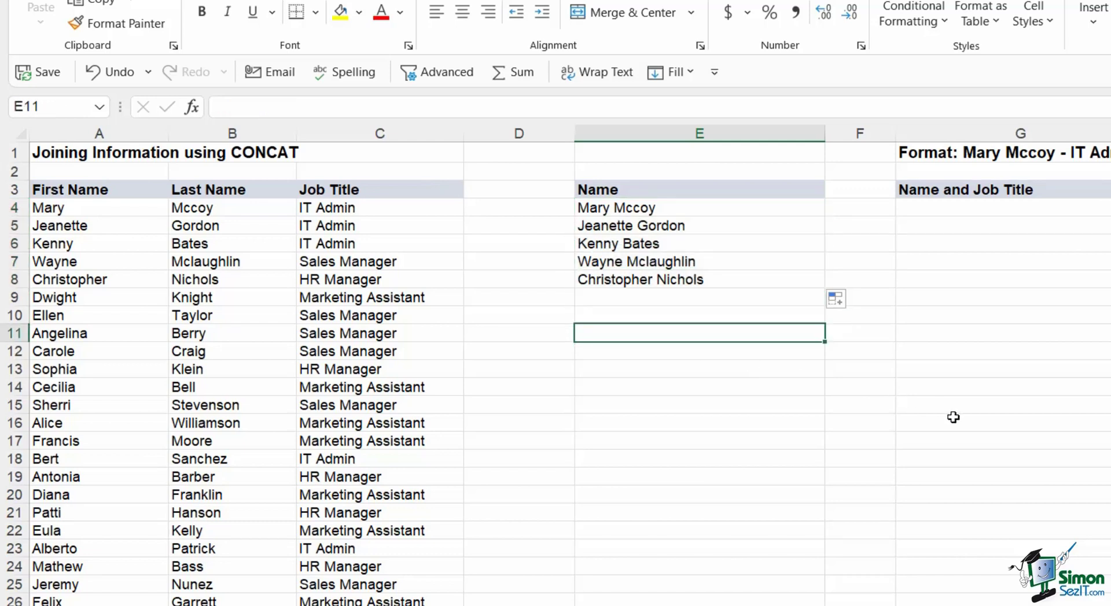
- Clear the joined names from cells E4 to E8 in the Name column
left_click(680, 211)
left_click_drag(680, 210, 671, 280)
key("Delete")
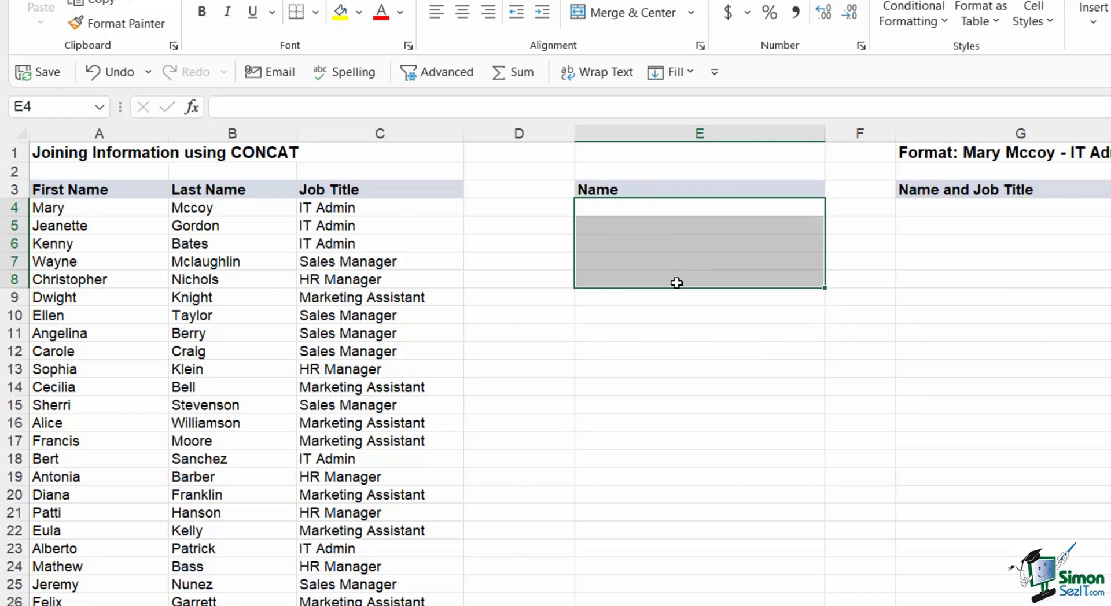
left_click(708, 337)
- Join the first and last name from row 4 in cell E4 with the formula =CONCAT(A4,B4)
left_click(602, 207)
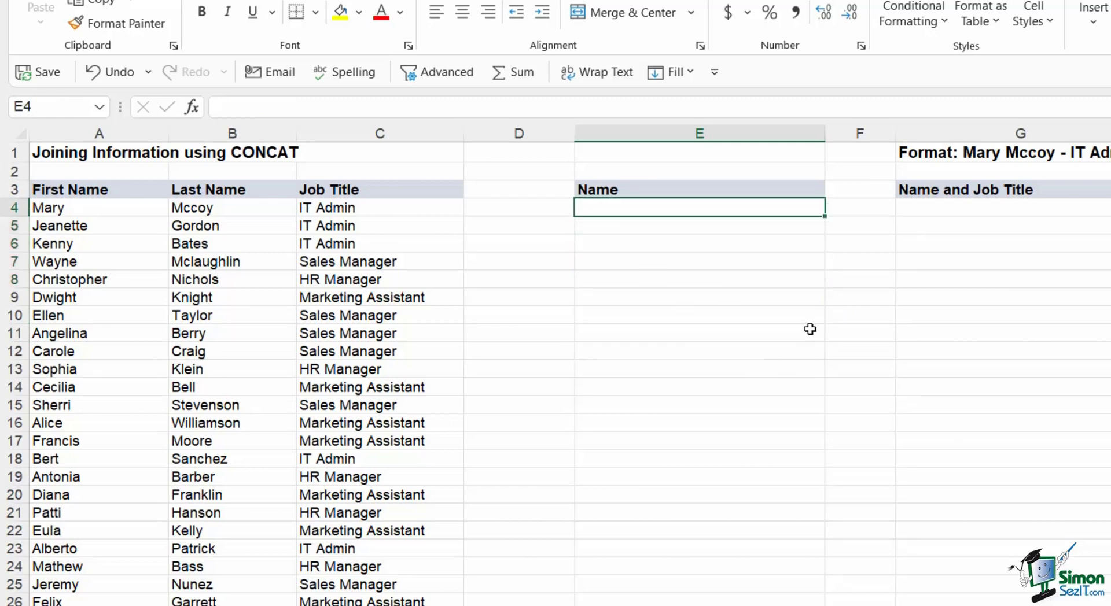
type("=")
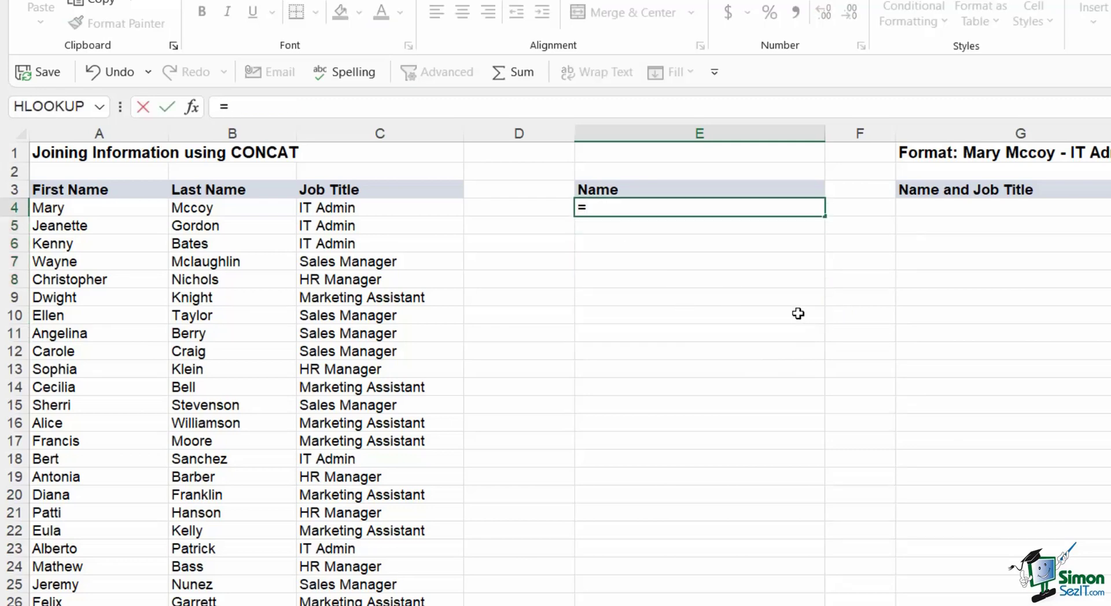
type("CONCA")
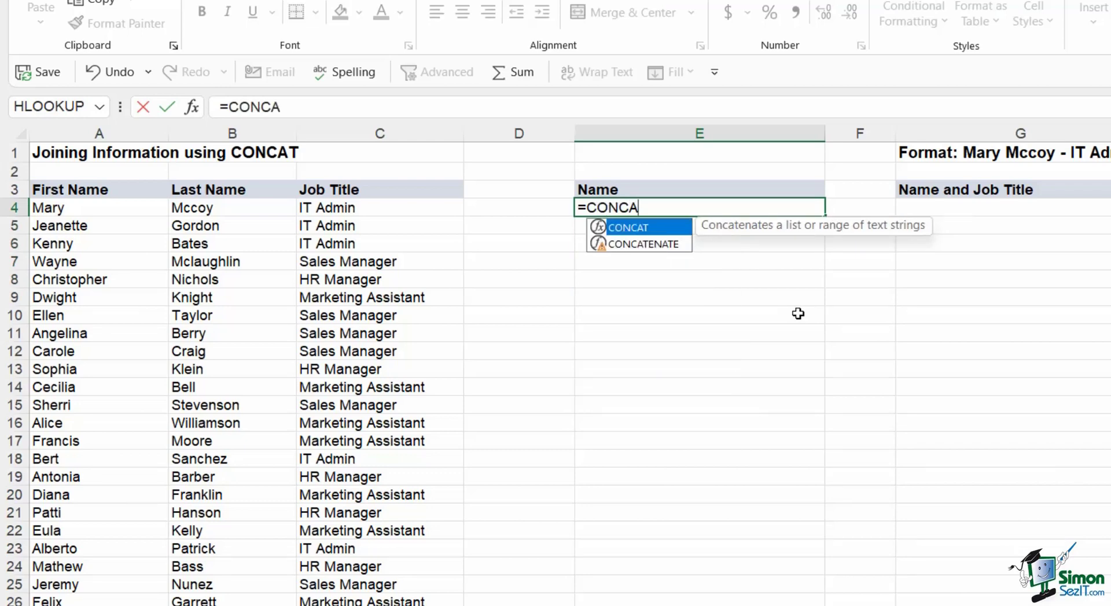
type("T")
type("(")
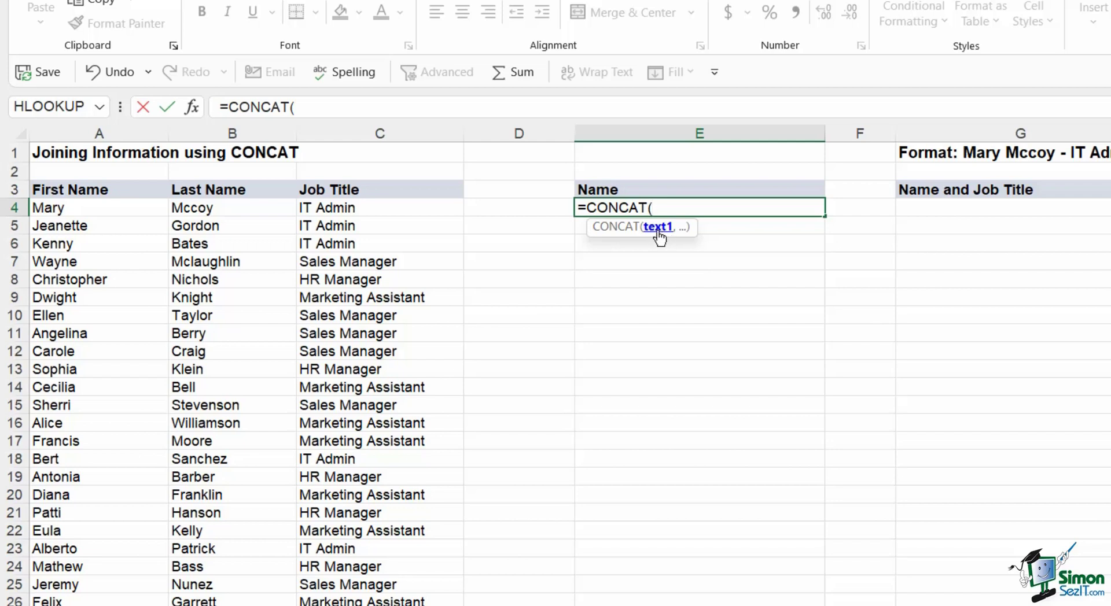
left_click(87, 208)
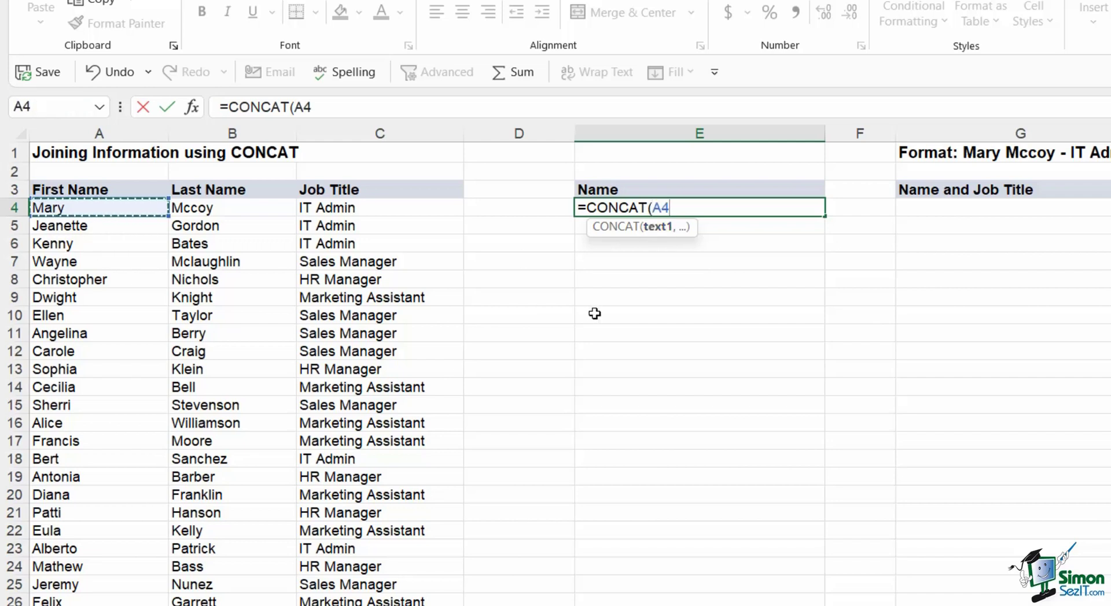
type(",")
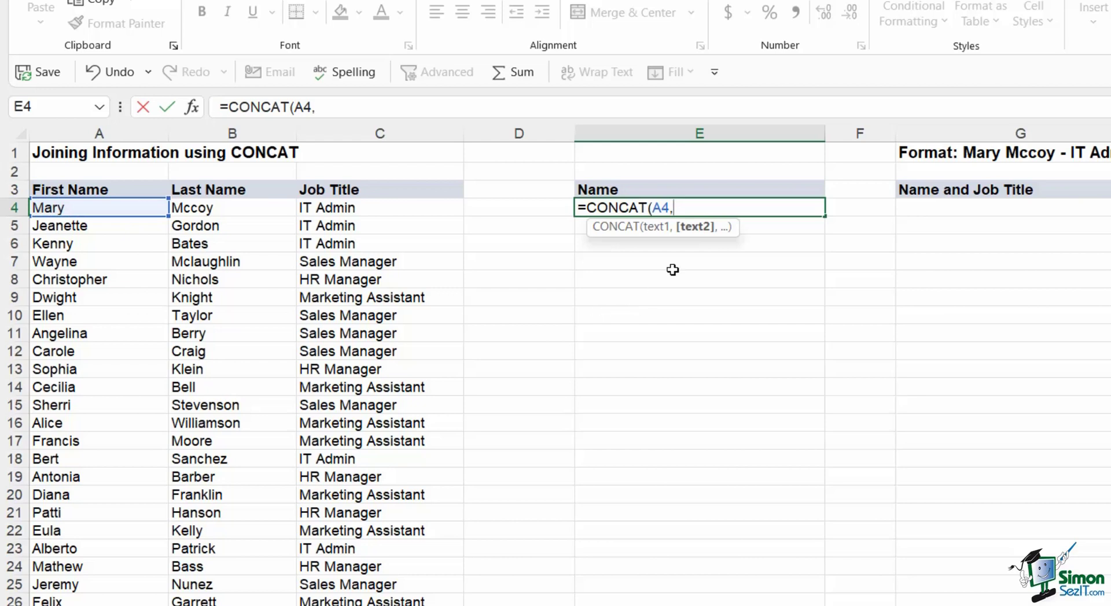
left_click(246, 211)
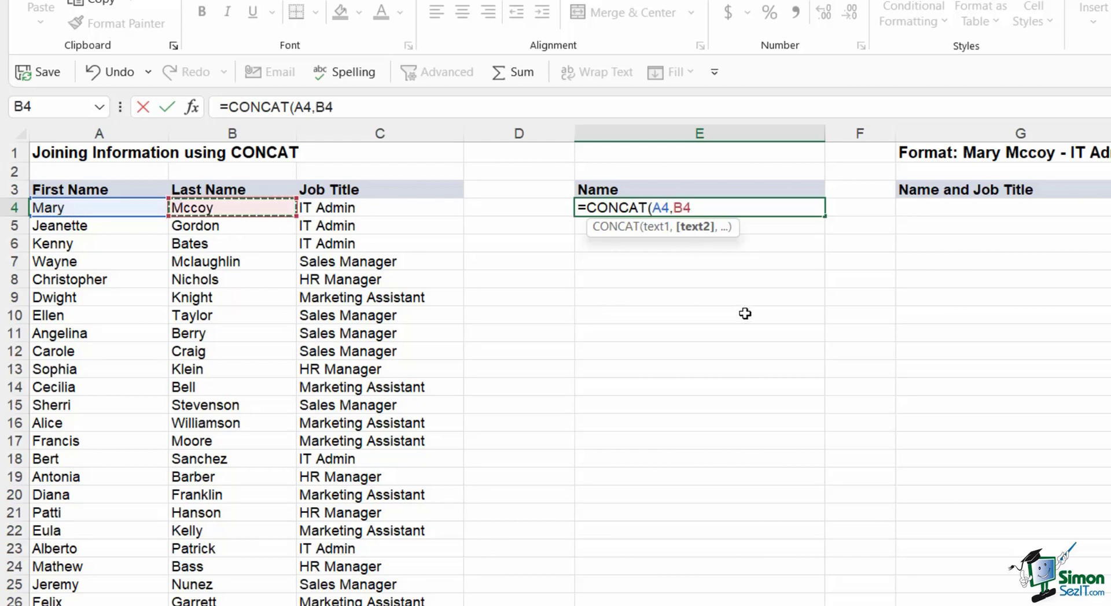
type(")")
key("Return")
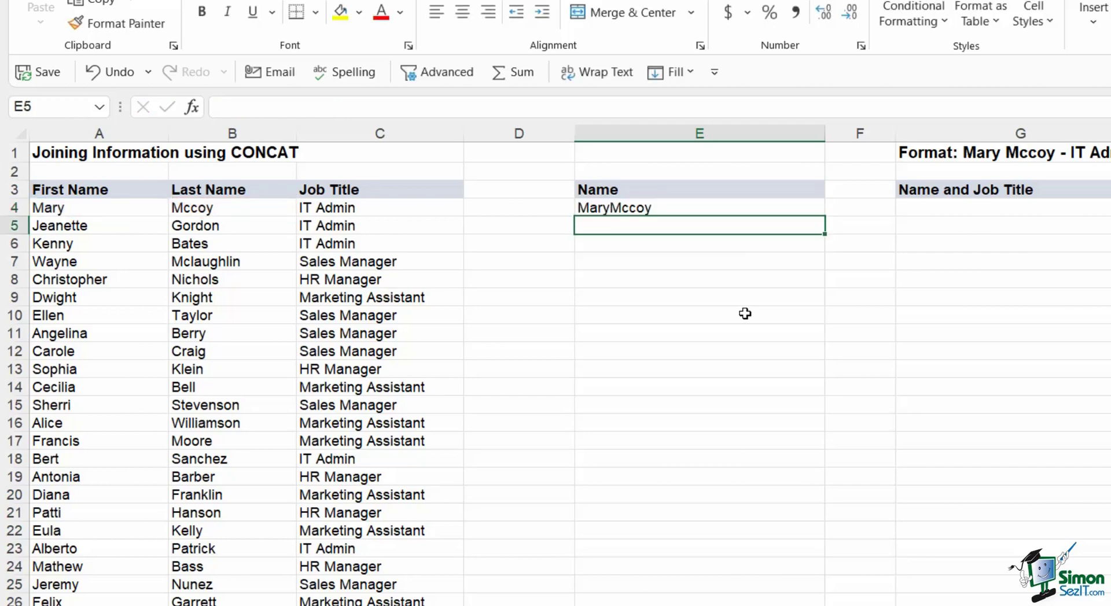
- Add a space argument to the E4 formula, making it =CONCAT(A4," ",B4), and fill it down to E12
left_click(640, 209)
double_click(639, 208)
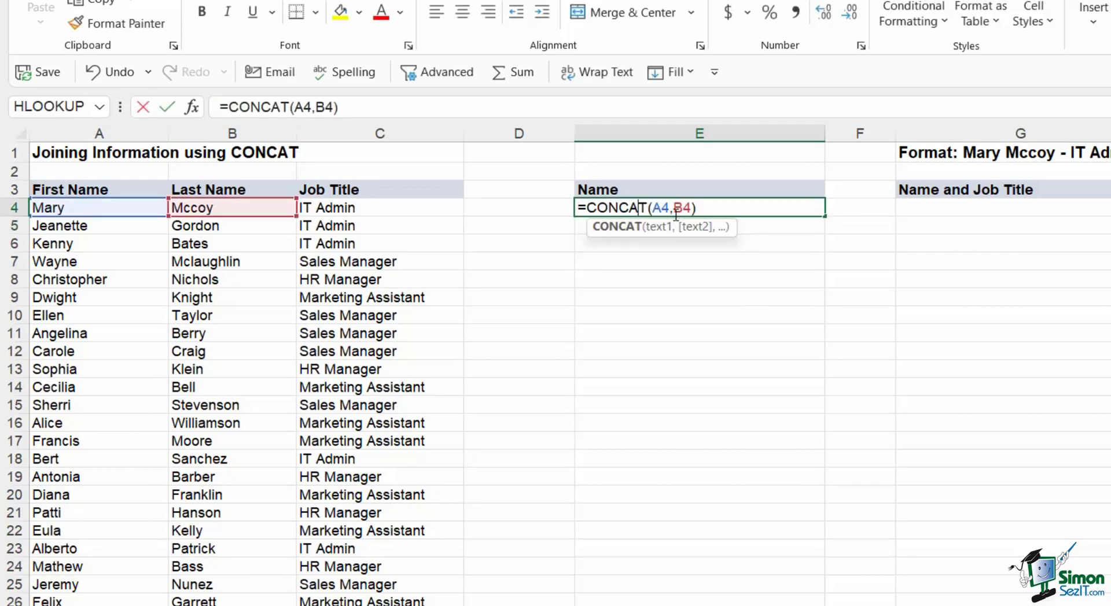
left_click(674, 209)
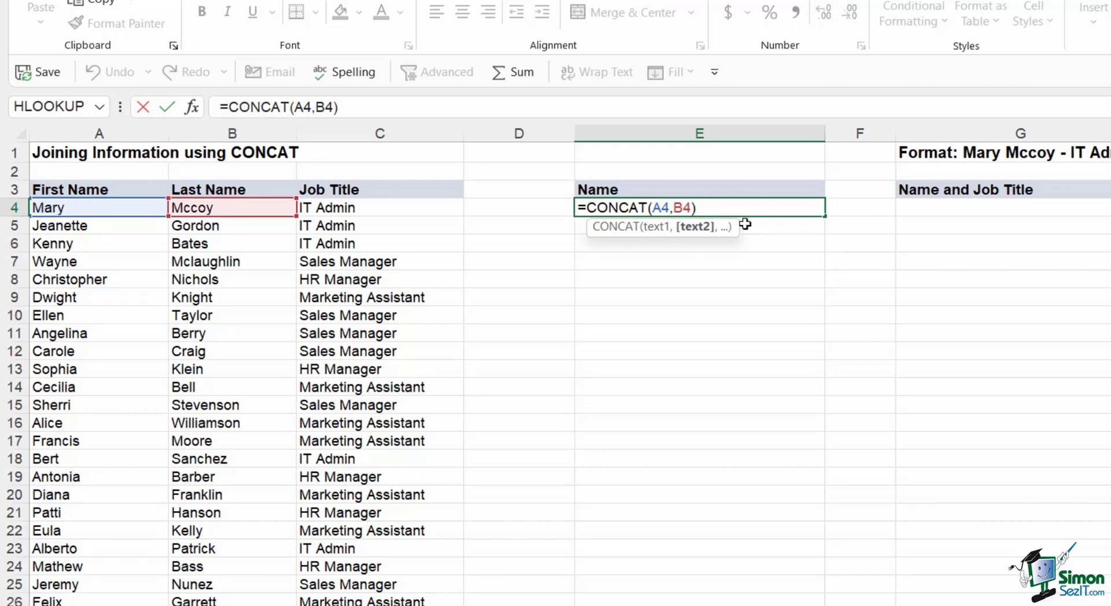
type("\" \"")
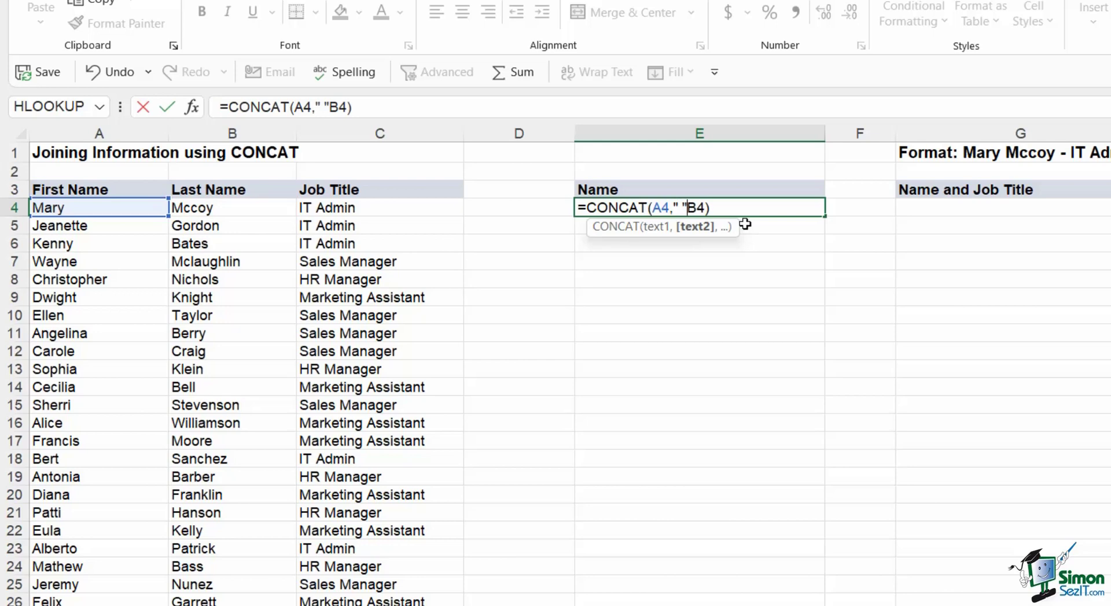
type(",")
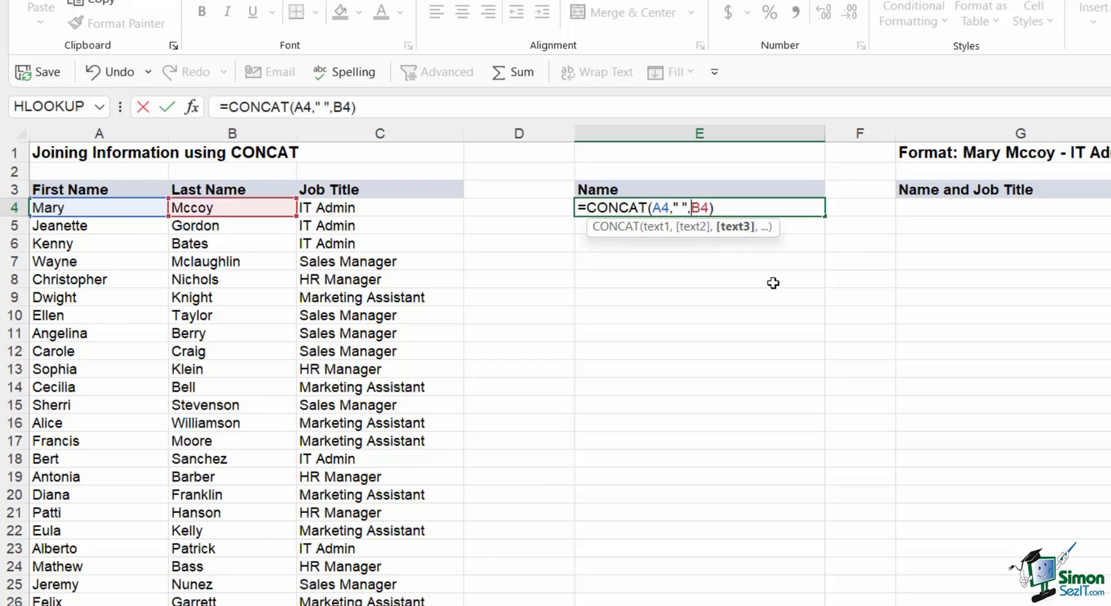
key("Return")
left_click(691, 207)
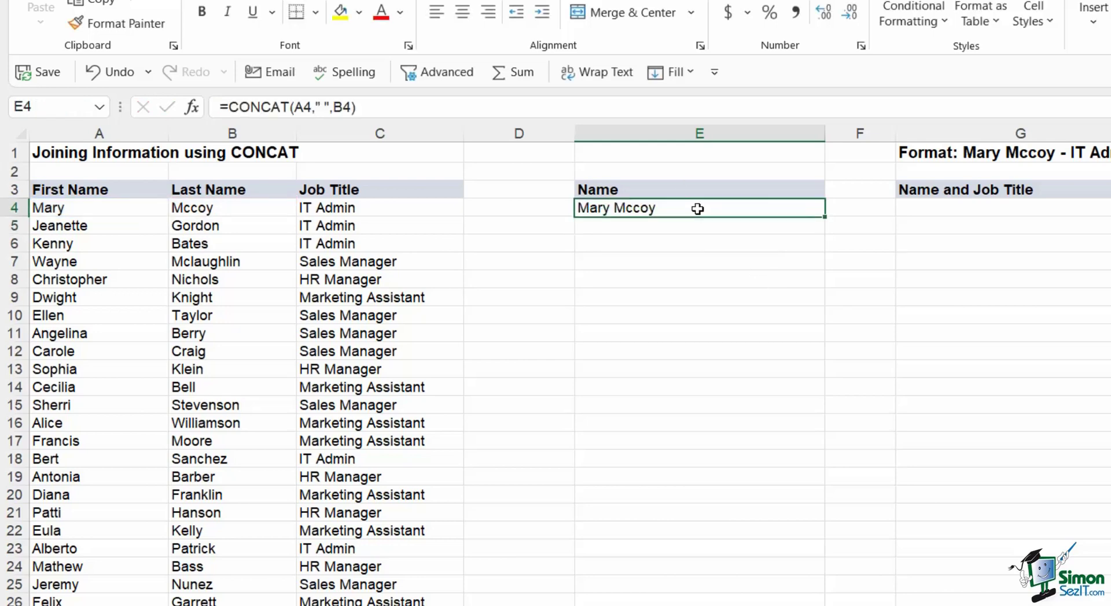
left_click_drag(829, 215, 829, 354)
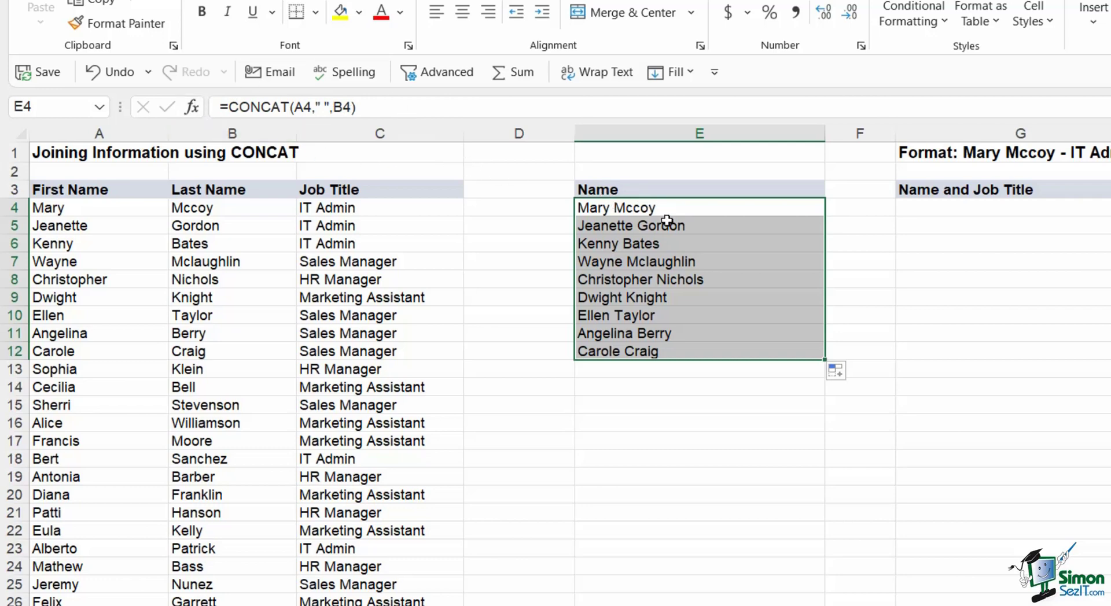
- Join first name, last name and job title in G4 following the format in G1, using =A4&" "&B4&" - "&C4
left_click(945, 210)
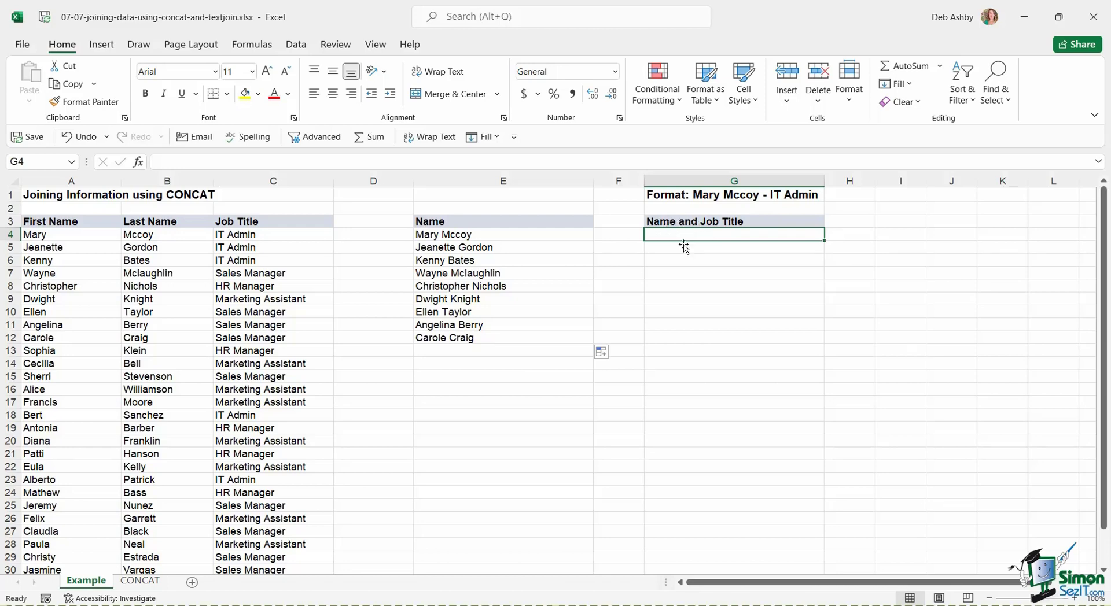
key("Up")
key("Up")
key("Up")
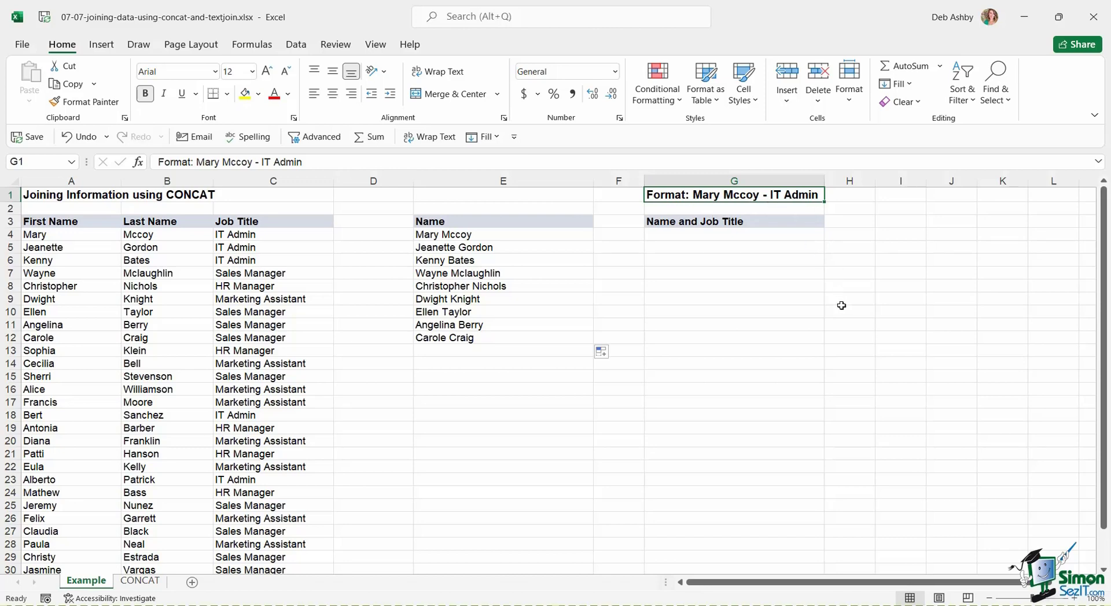
left_click(677, 234)
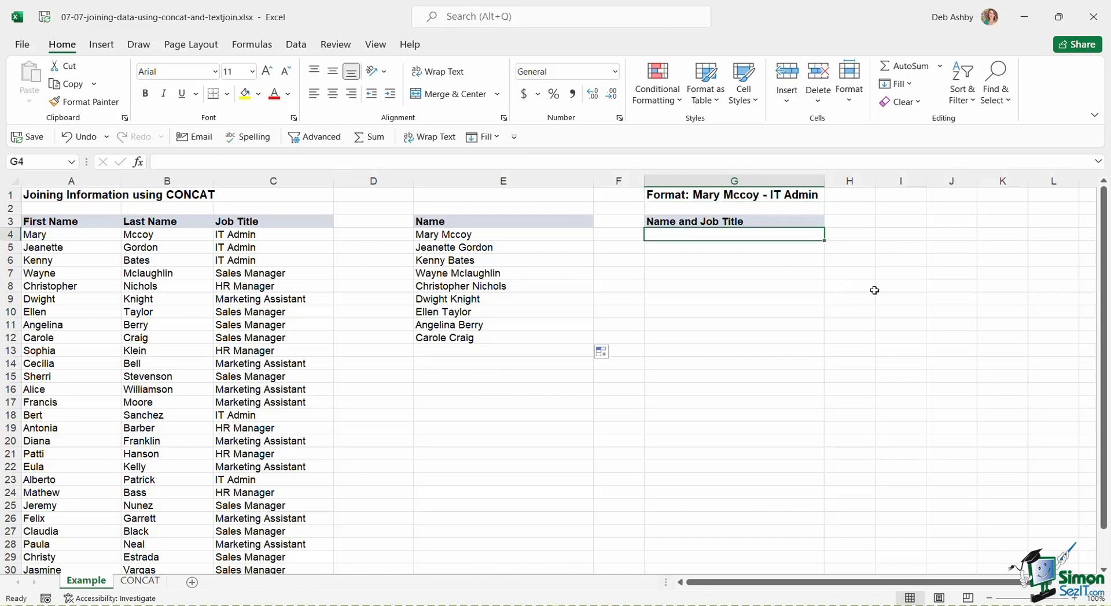
type("=")
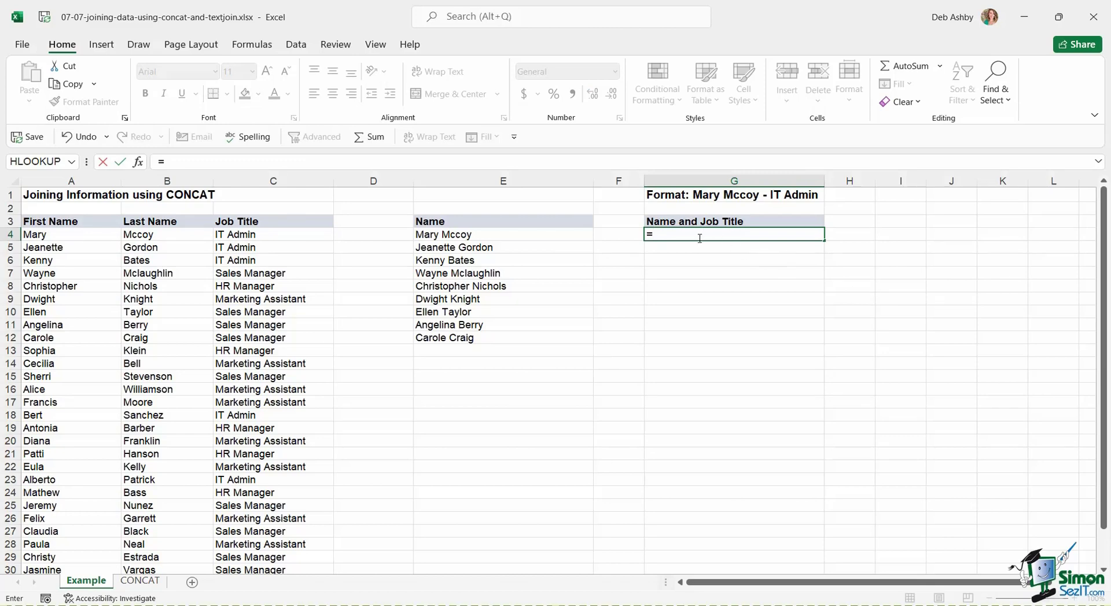
left_click(52, 236)
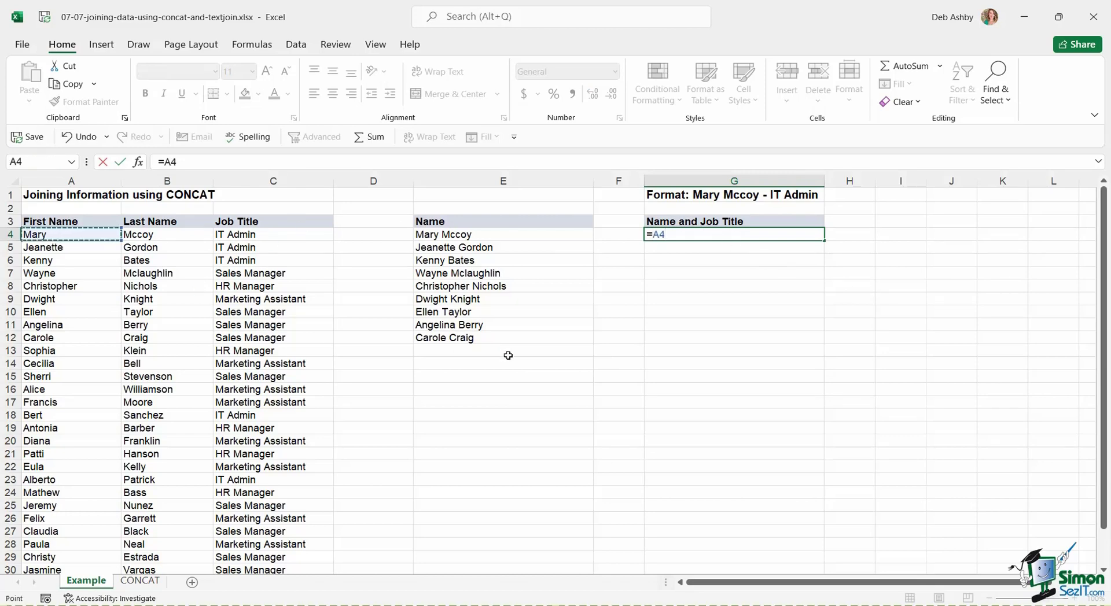
type("&\" \"&")
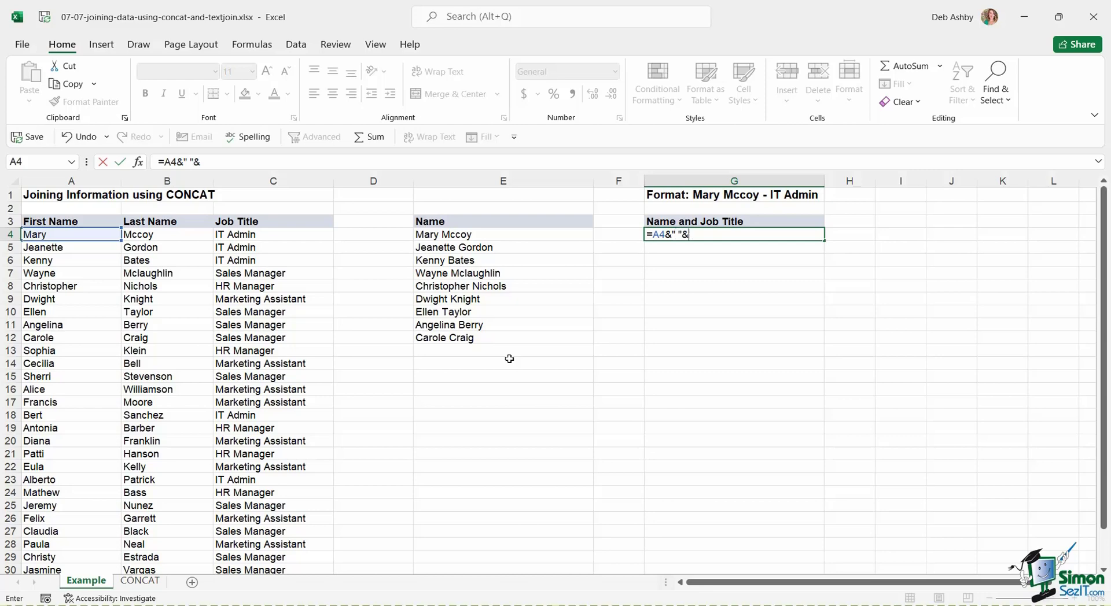
left_click(176, 237)
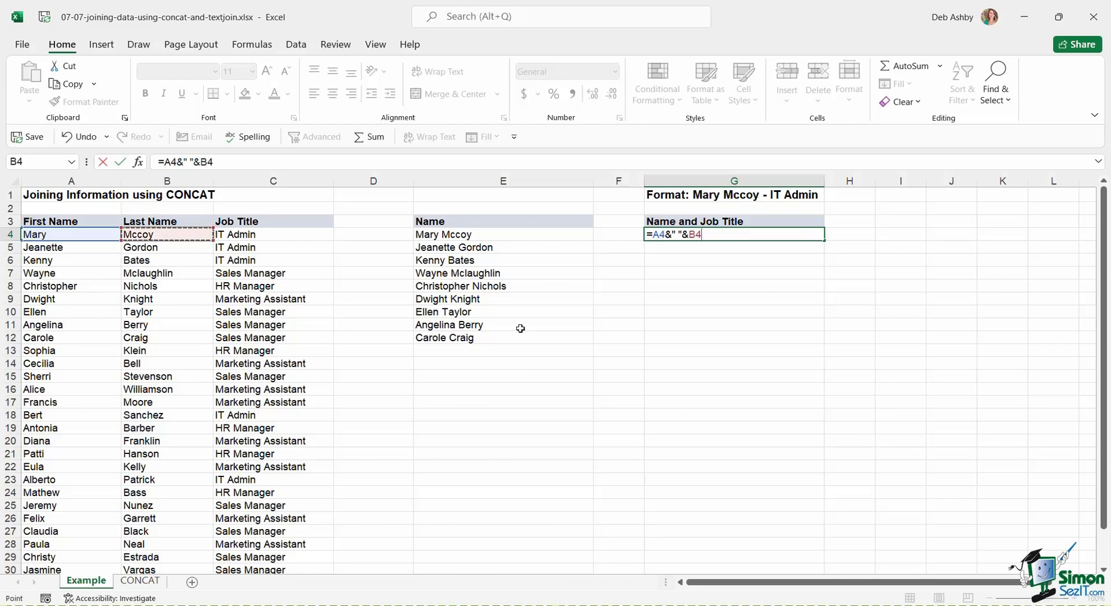
type("&\" - \"&")
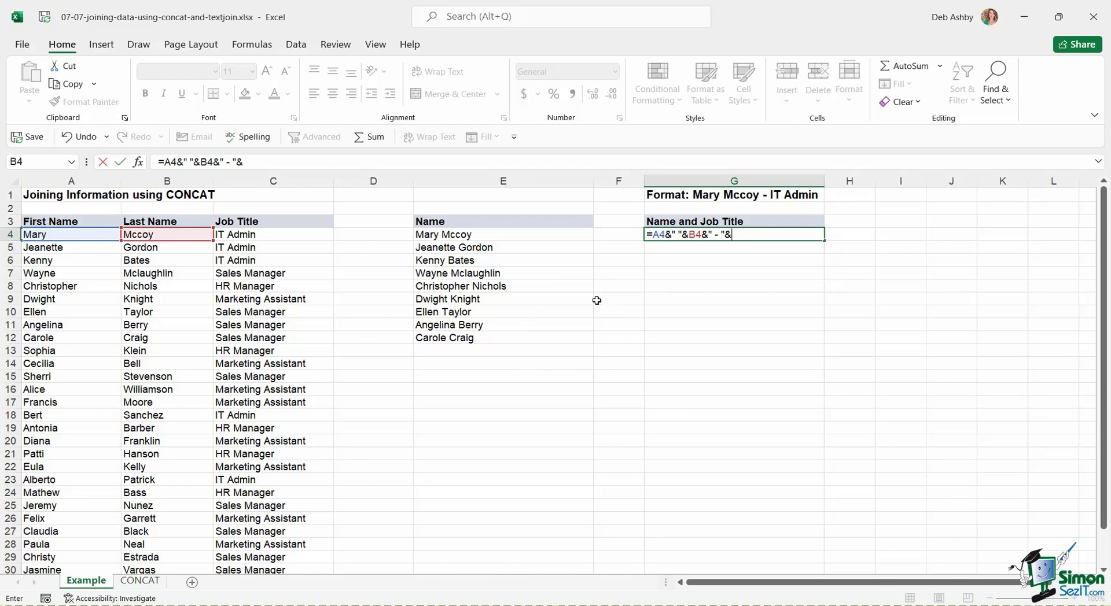
left_click(285, 234)
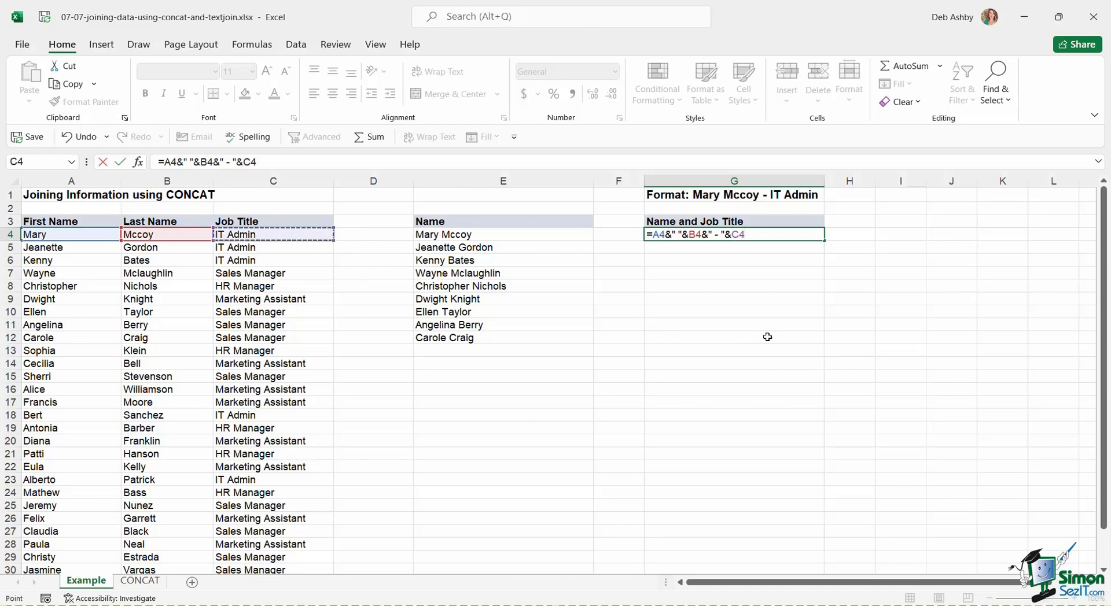
key("Return")
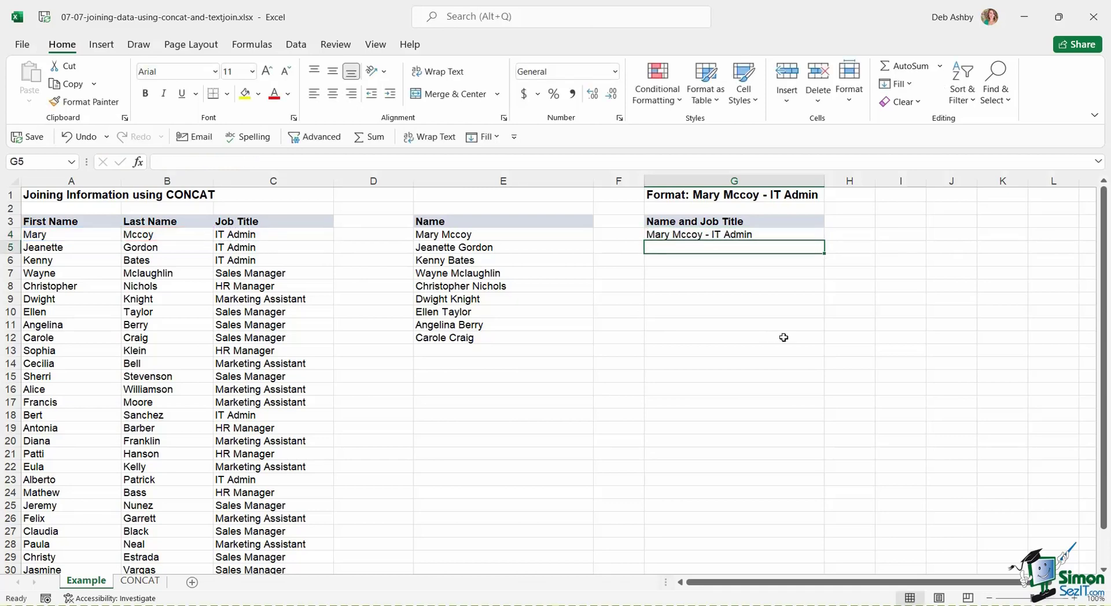
- Fill the ampersand formula from G4 down to G13 and review the formula in G4
left_click(789, 237)
left_click_drag(823, 241, 822, 354)
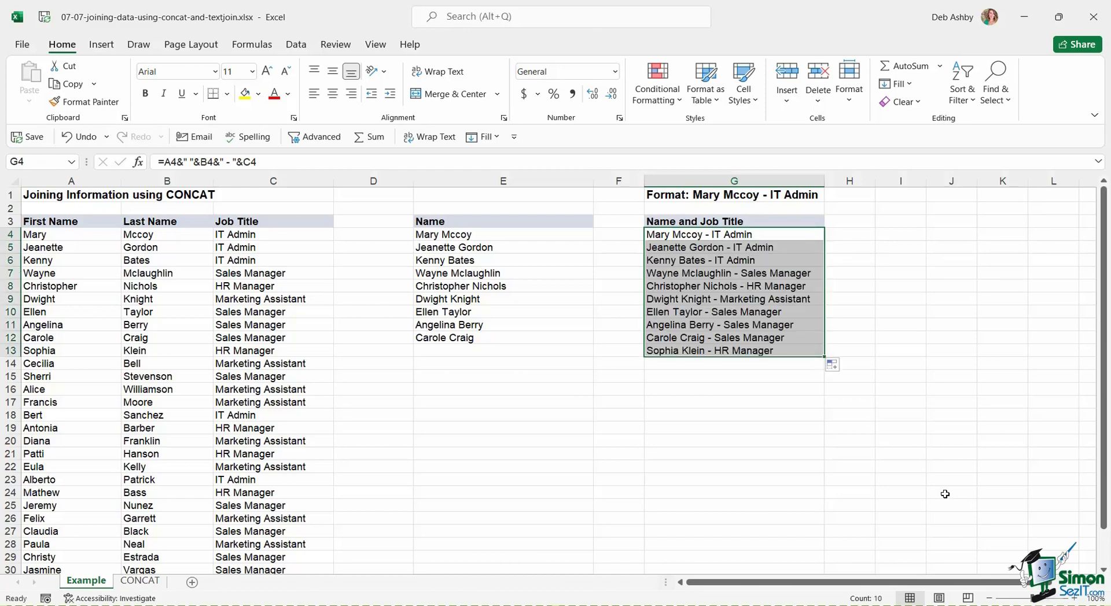
left_click(741, 236)
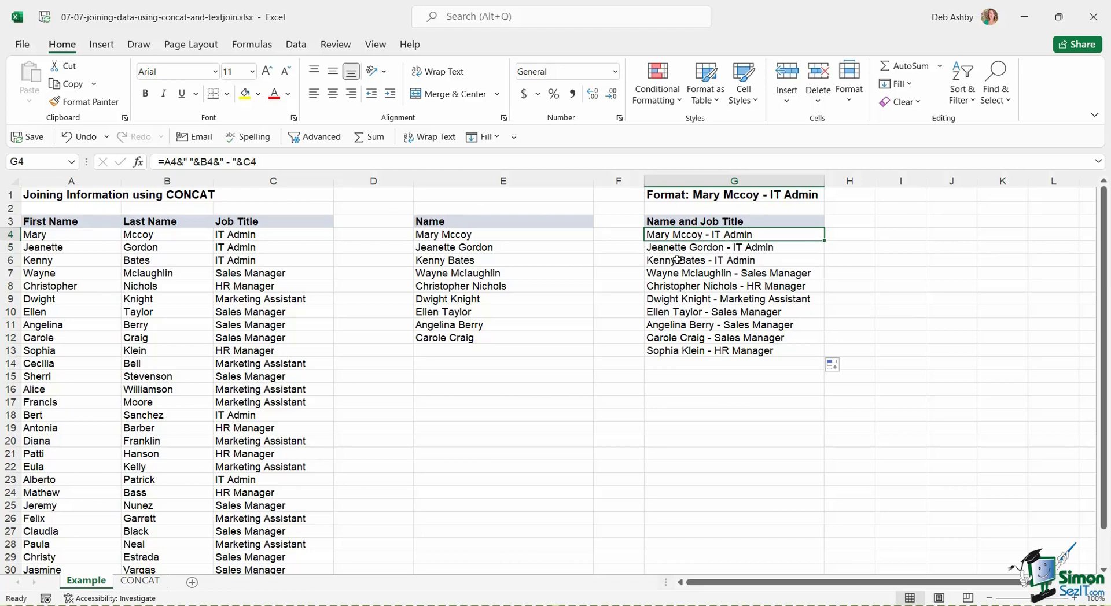
- Clear the joined names and job titles from cells G4 to G13
left_click_drag(684, 235, 688, 347)
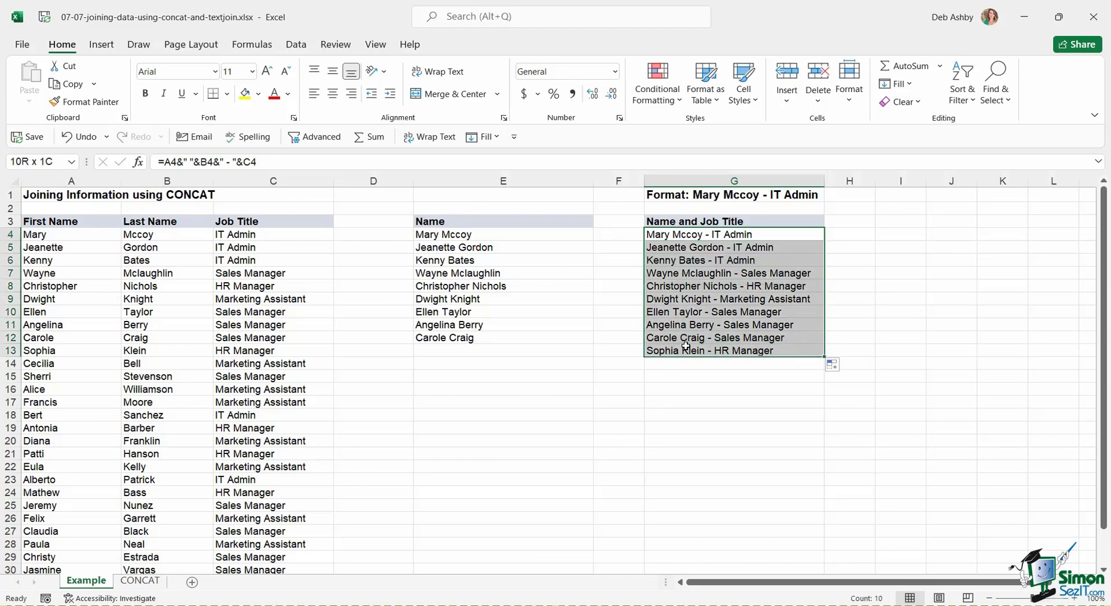
key("Delete")
left_click(848, 324)
- Join first name, last name and job title in G4 with the formula =CONCAT(A4," ",B4," - ",C4)
left_click(664, 234)
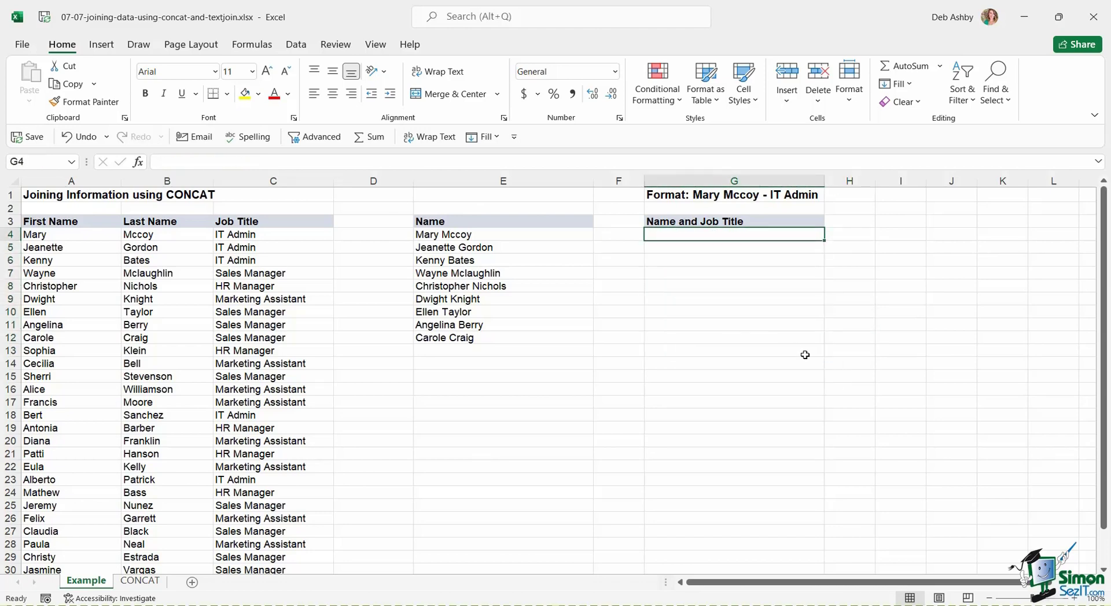
type("=CONCA")
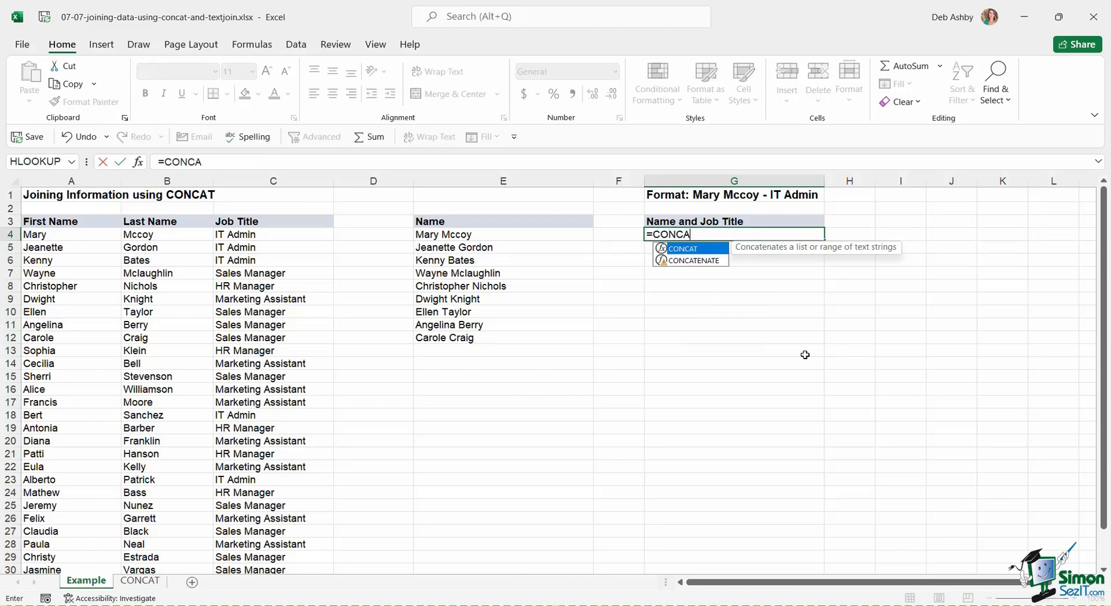
key("Tab")
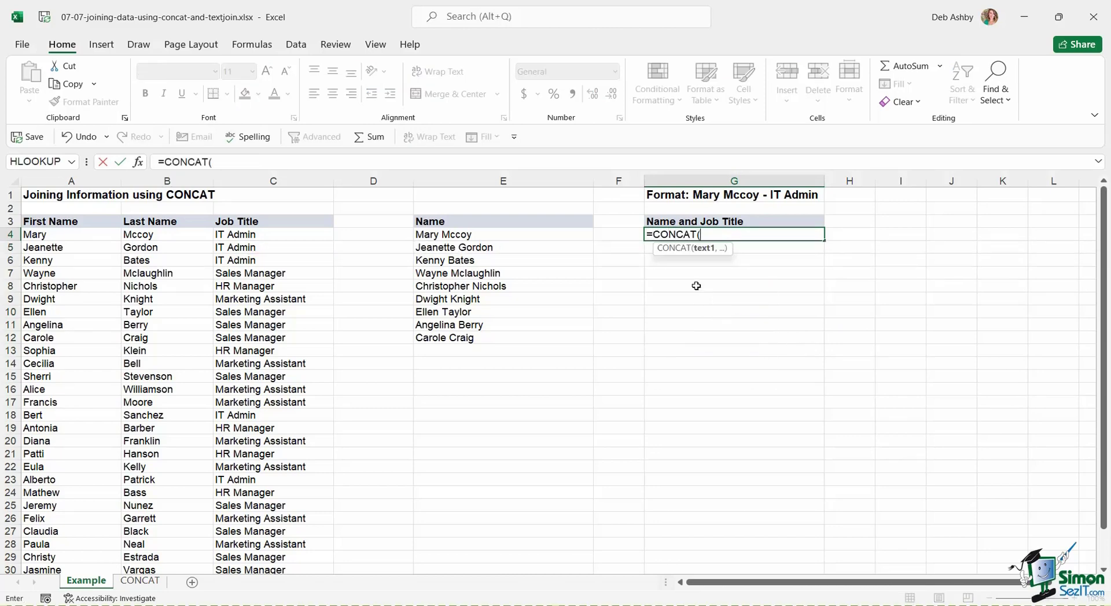
left_click(85, 237)
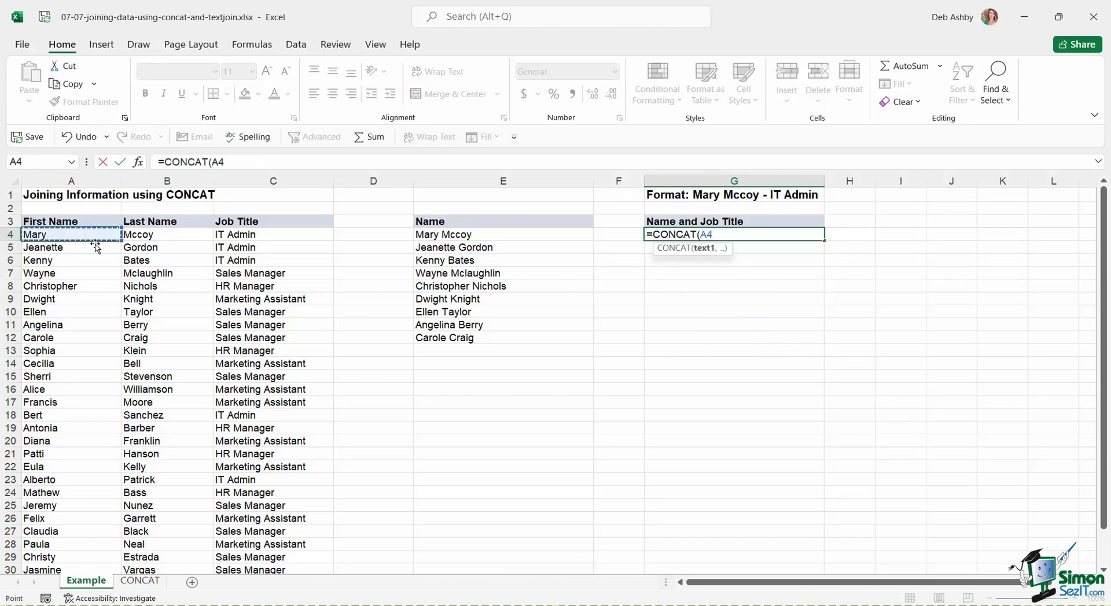
type(",")
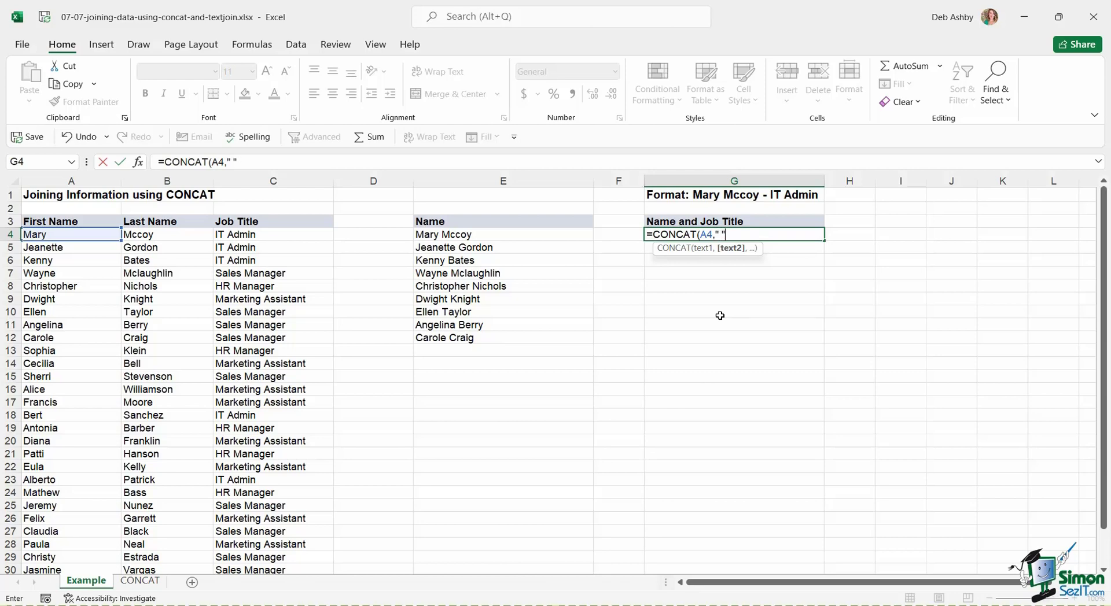
type(",")
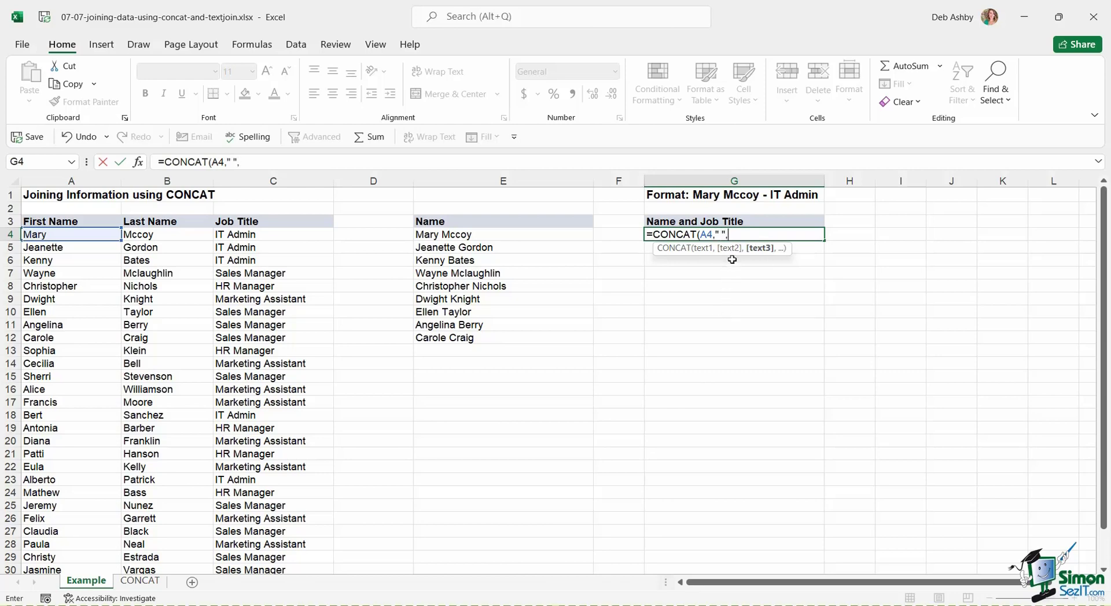
left_click(168, 236)
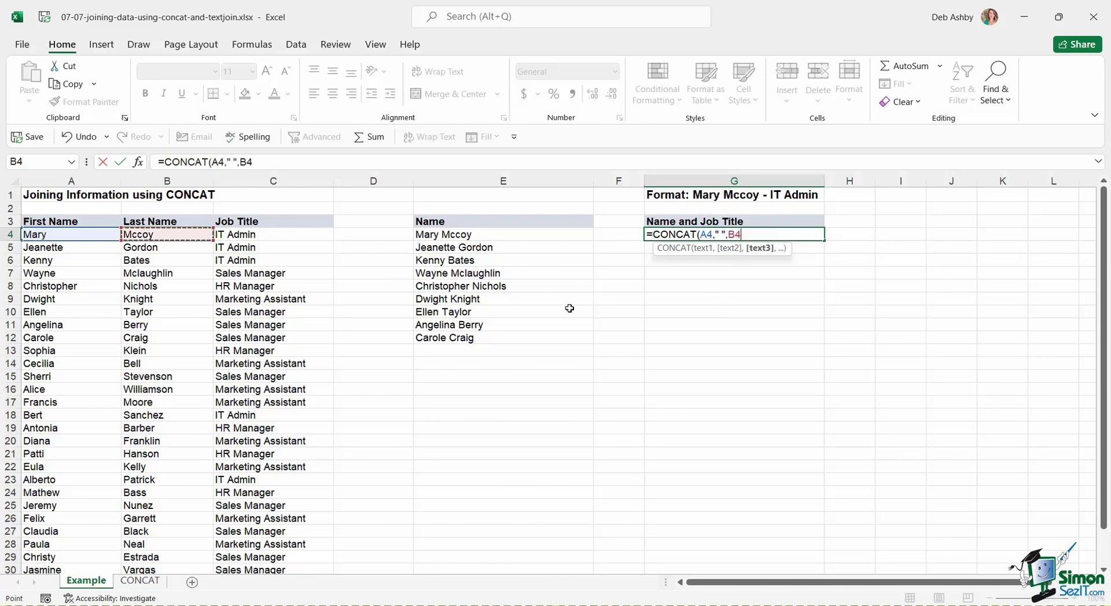
type(",\" -")
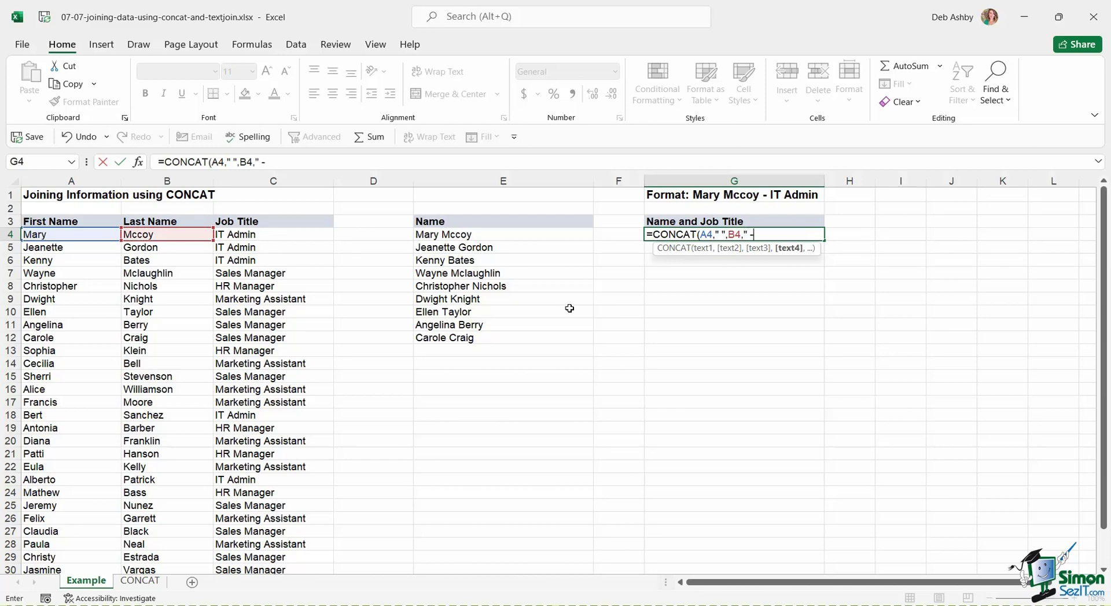
type("\",")
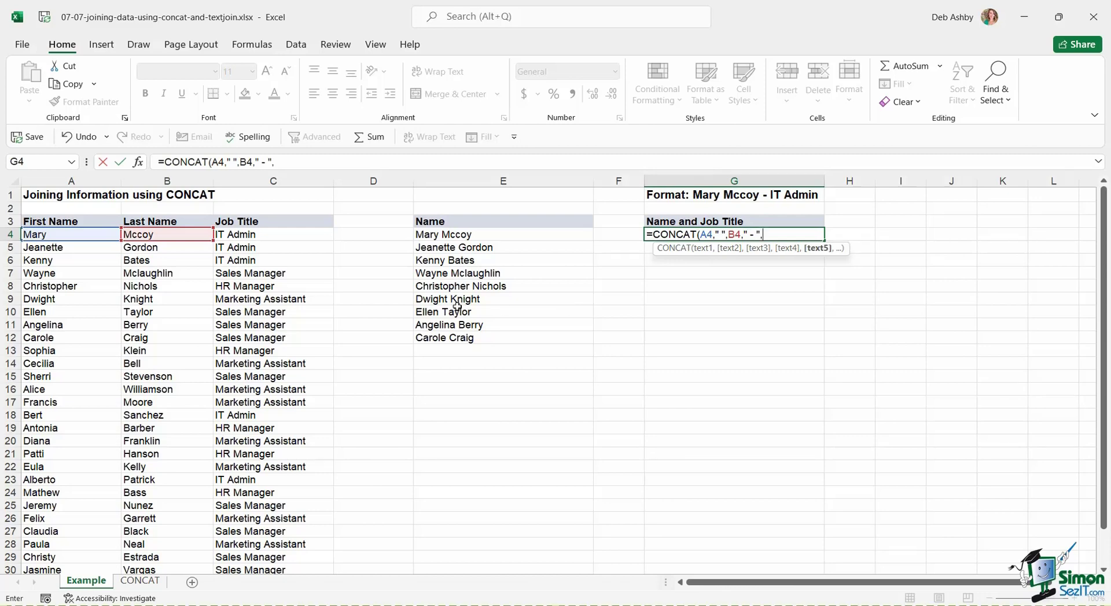
left_click(267, 237)
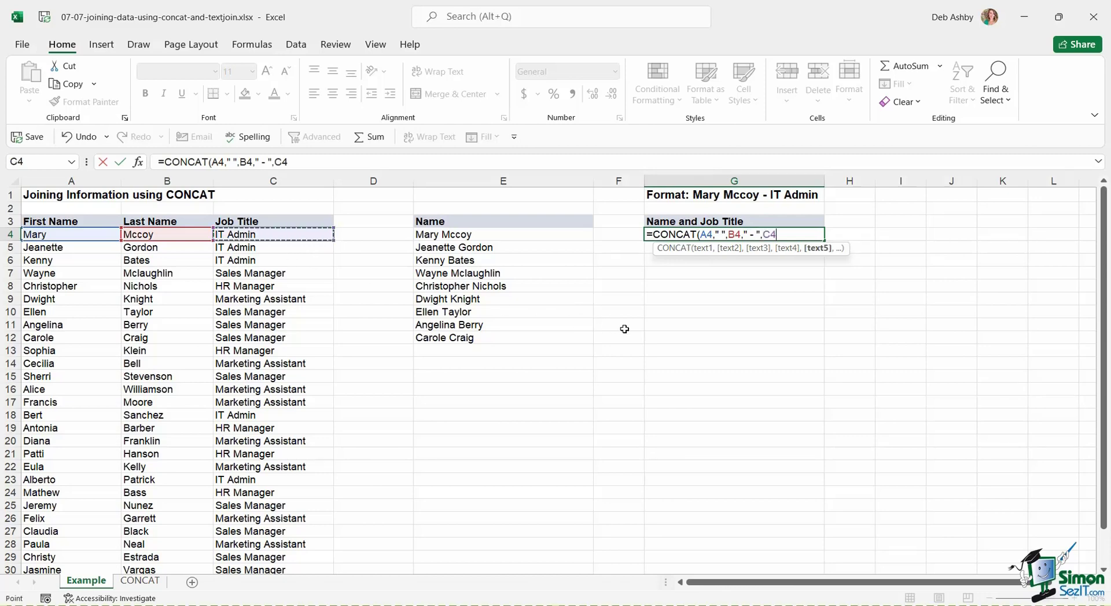
type(")")
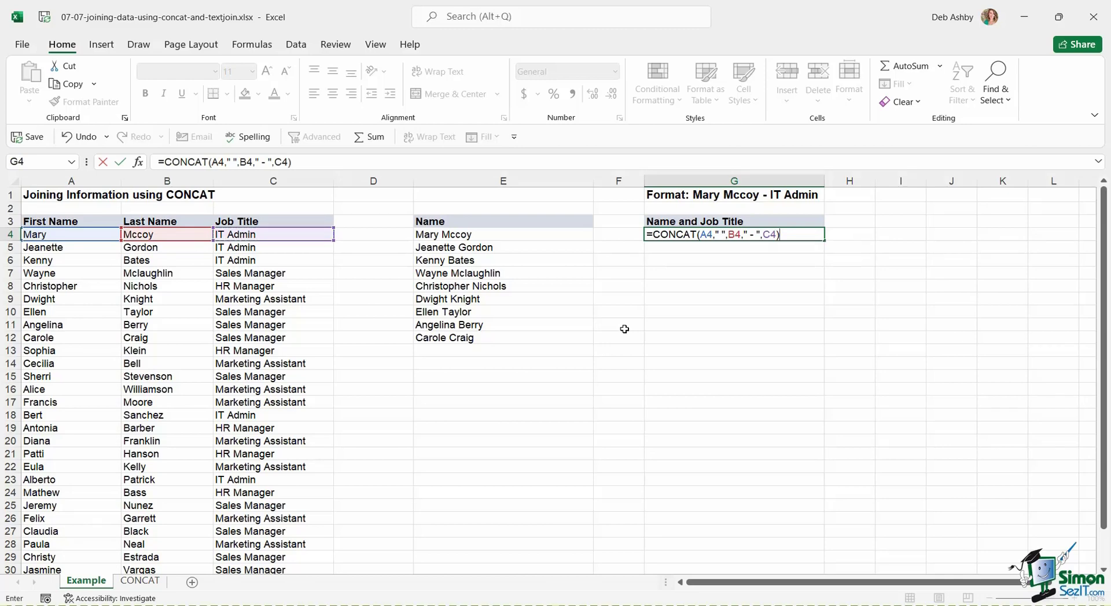
key("Return")
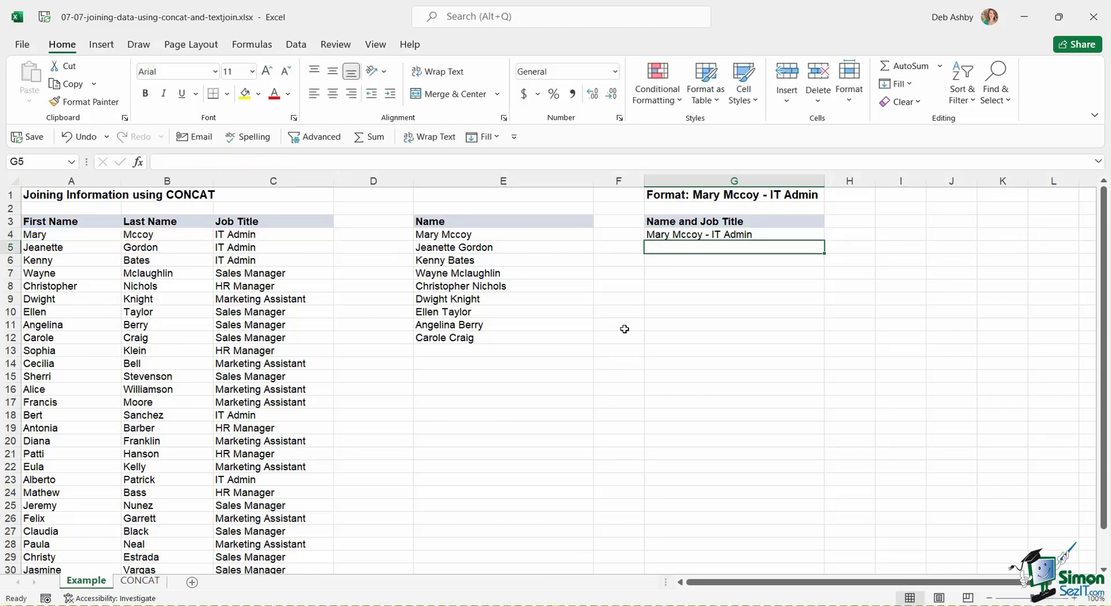
- Fill the CONCAT formula from G4 down to G10 and compare the formulas in E4 and G4
left_click(732, 236)
left_click_drag(826, 242, 826, 319)
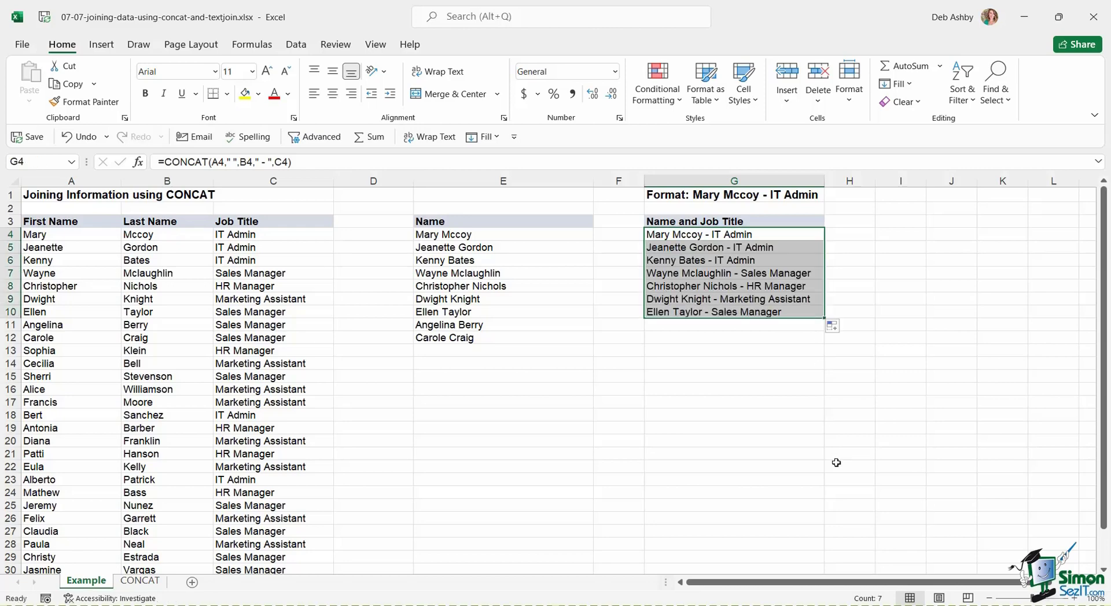
left_click(494, 237)
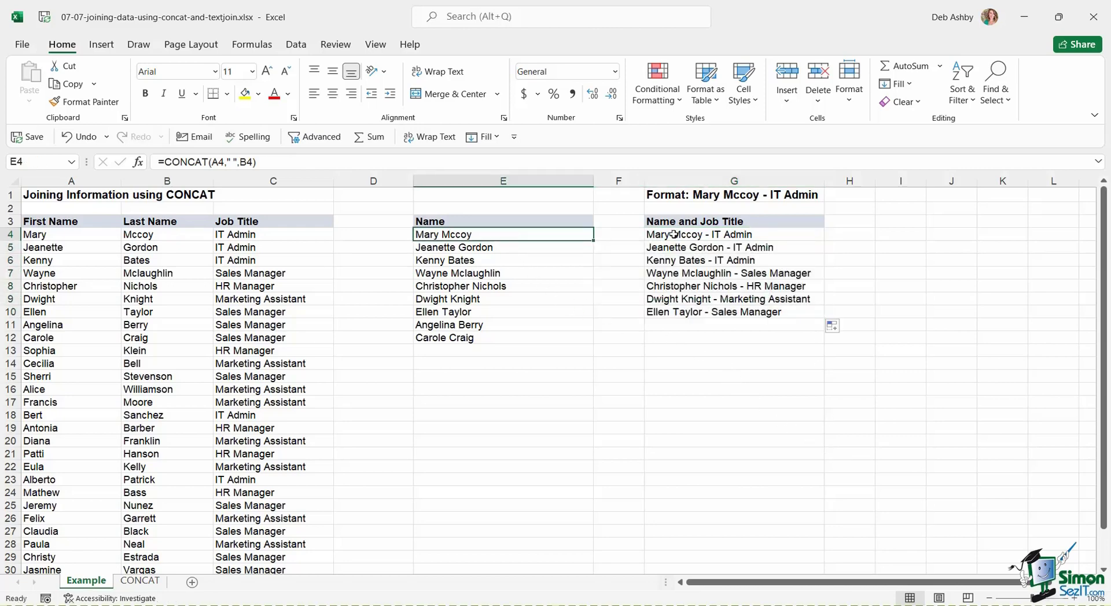
left_click(682, 235)
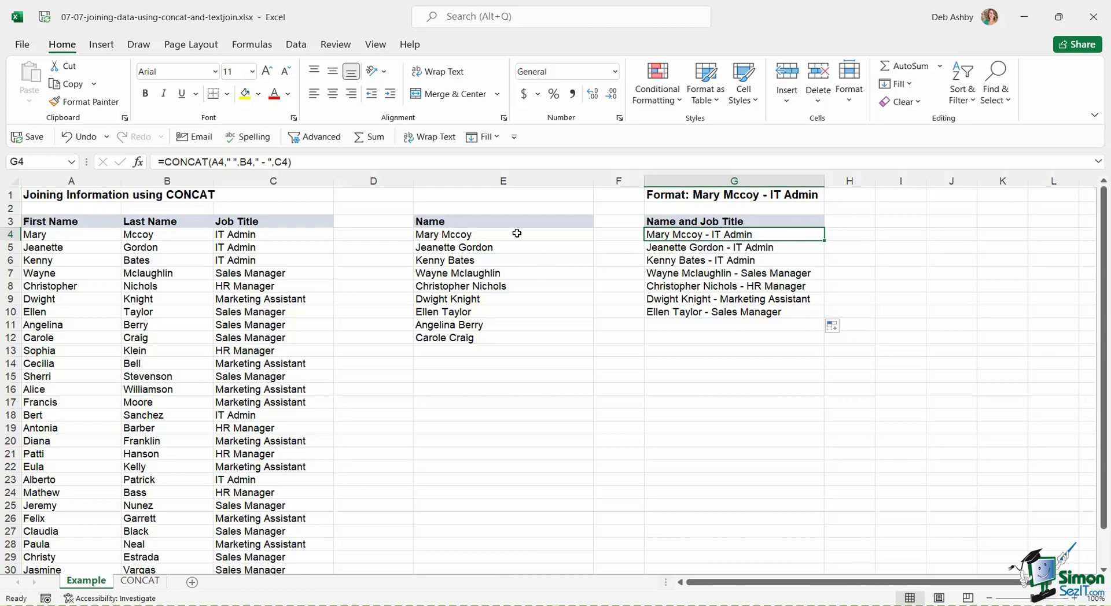
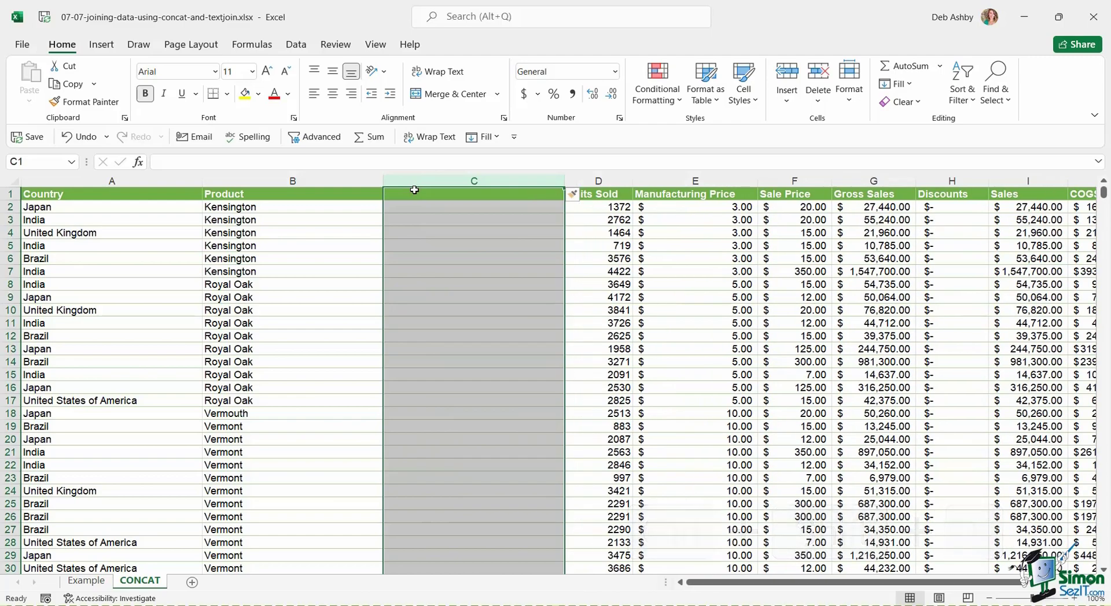
- Join the country and the bracketed product in C2 with the formula =CONCAT(A2," ","(",B2,")")
type("=")
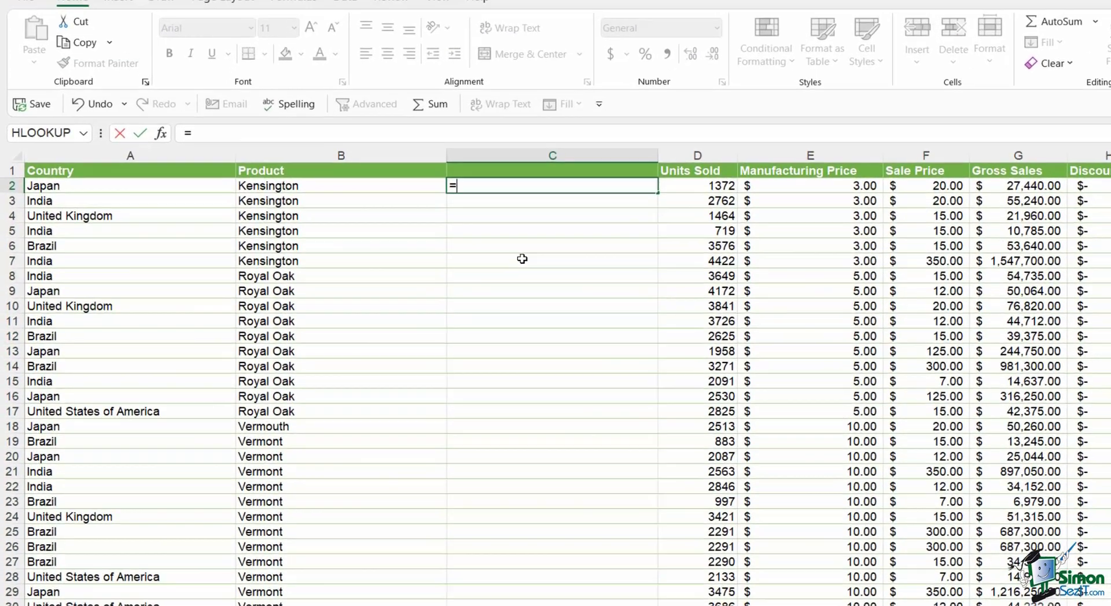
type("CONCA")
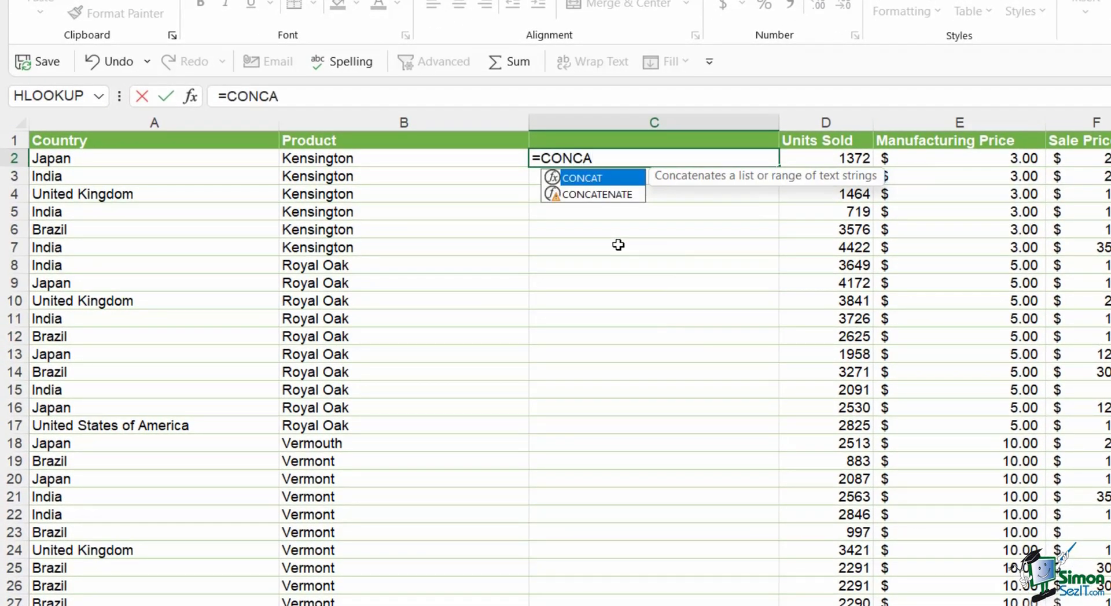
type("T(")
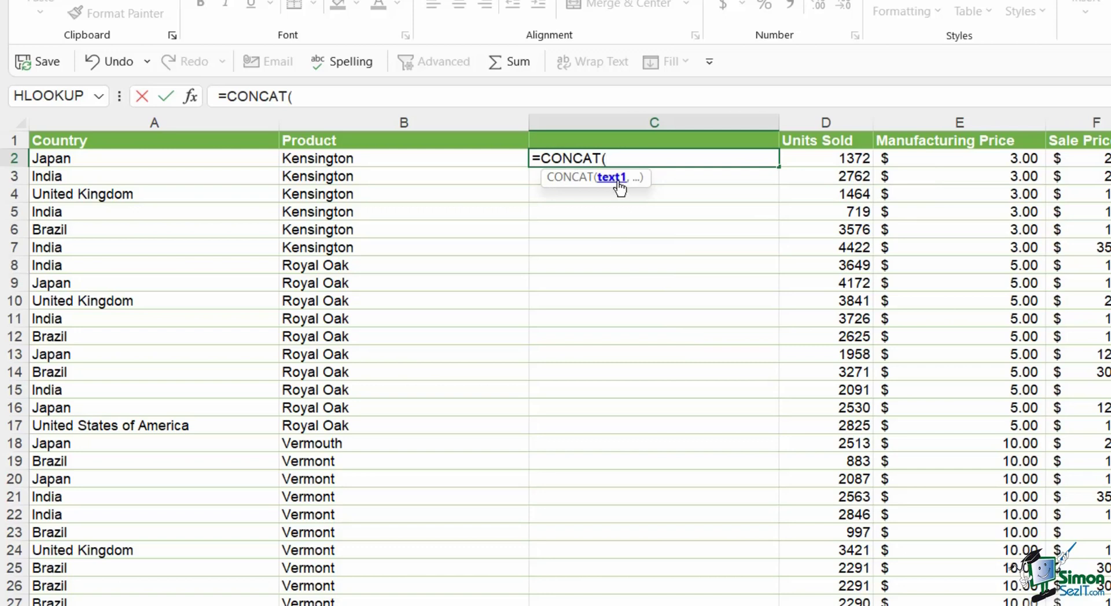
left_click(179, 161)
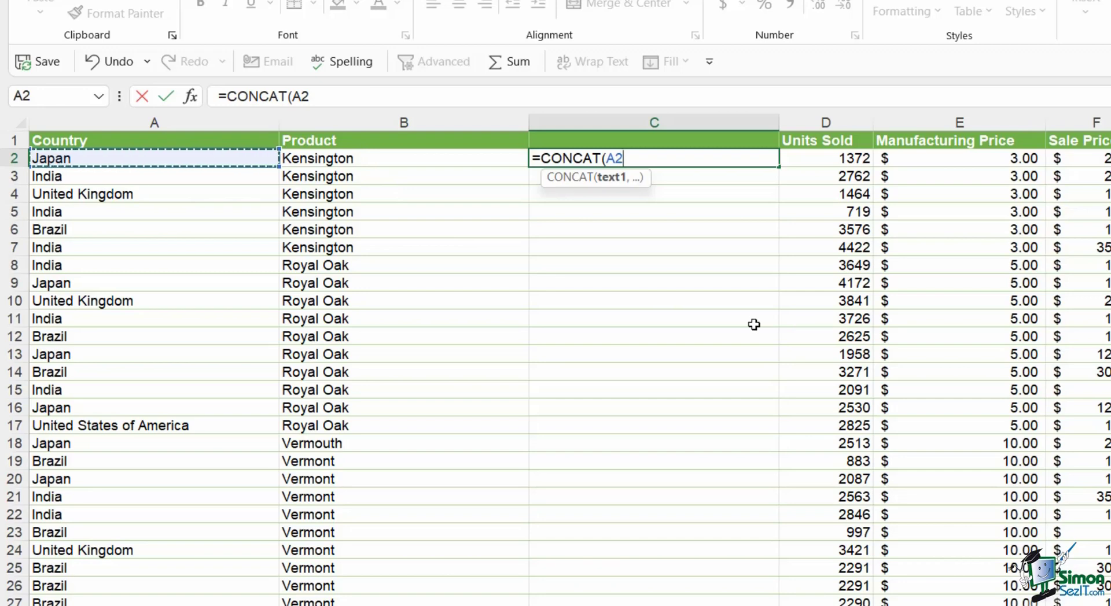
type(",")
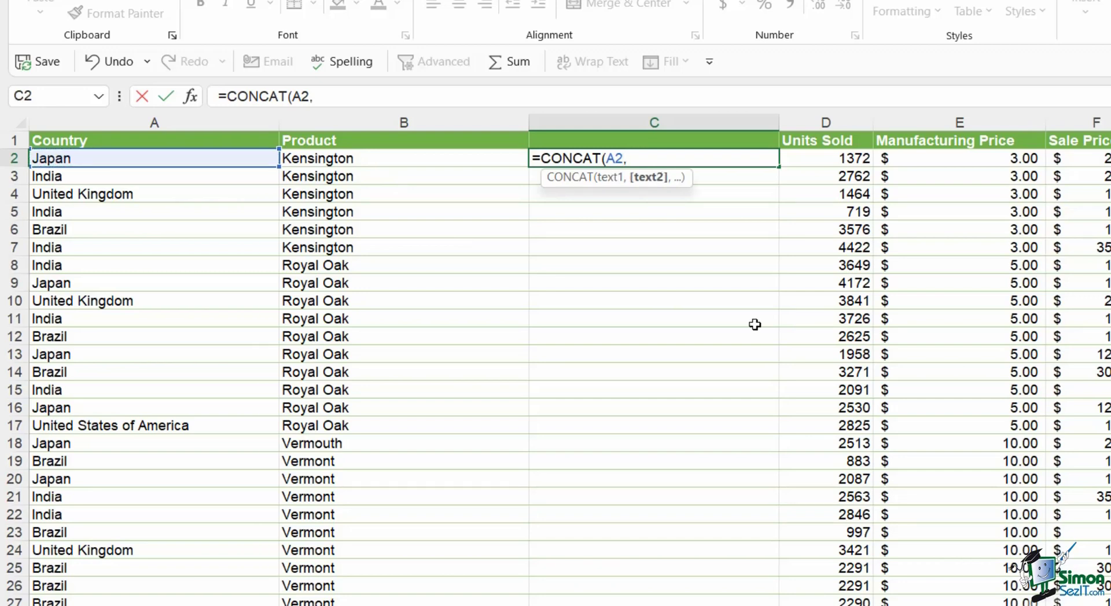
type("\" \",")
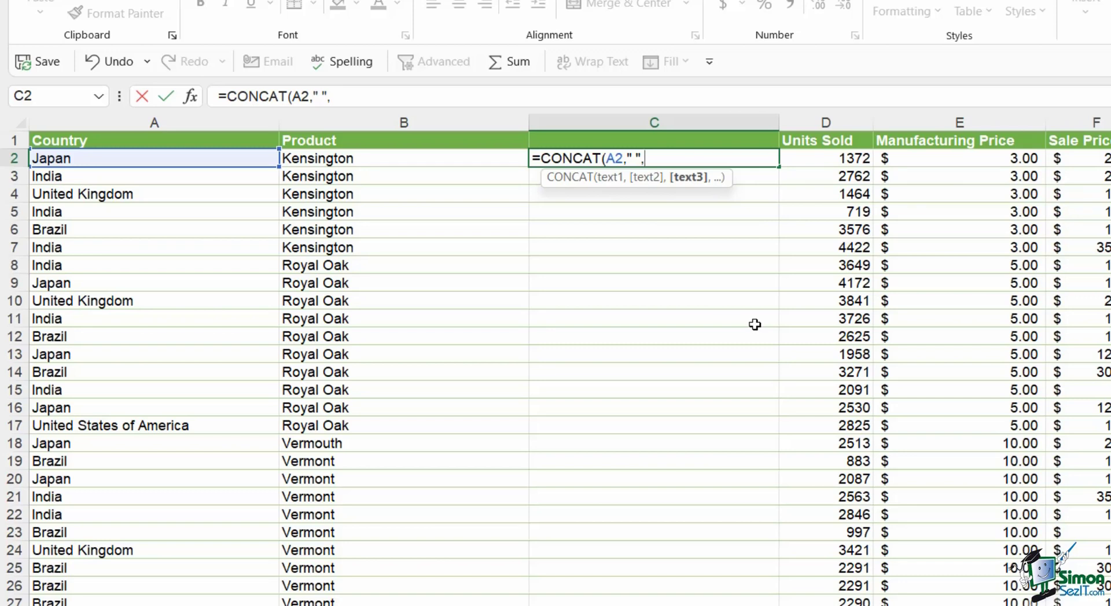
type("\"(\",")
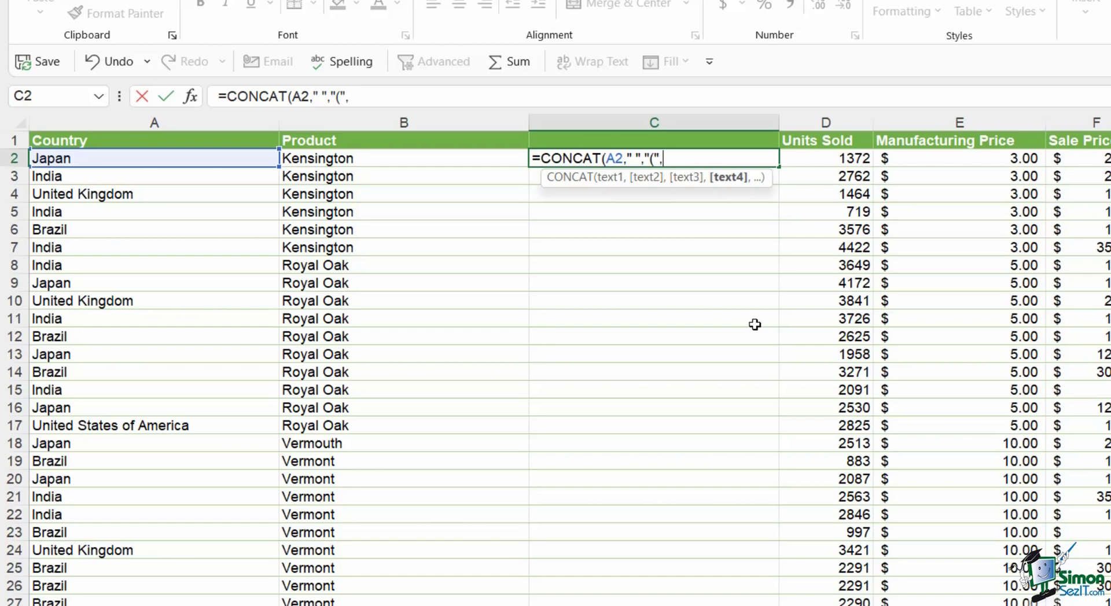
left_click(391, 160)
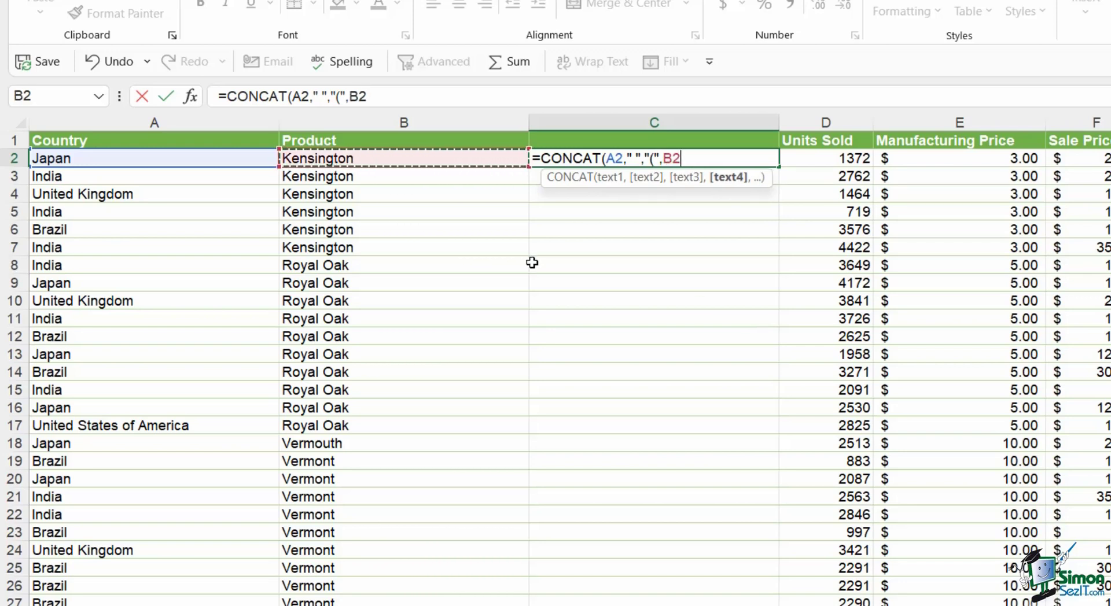
type(",")
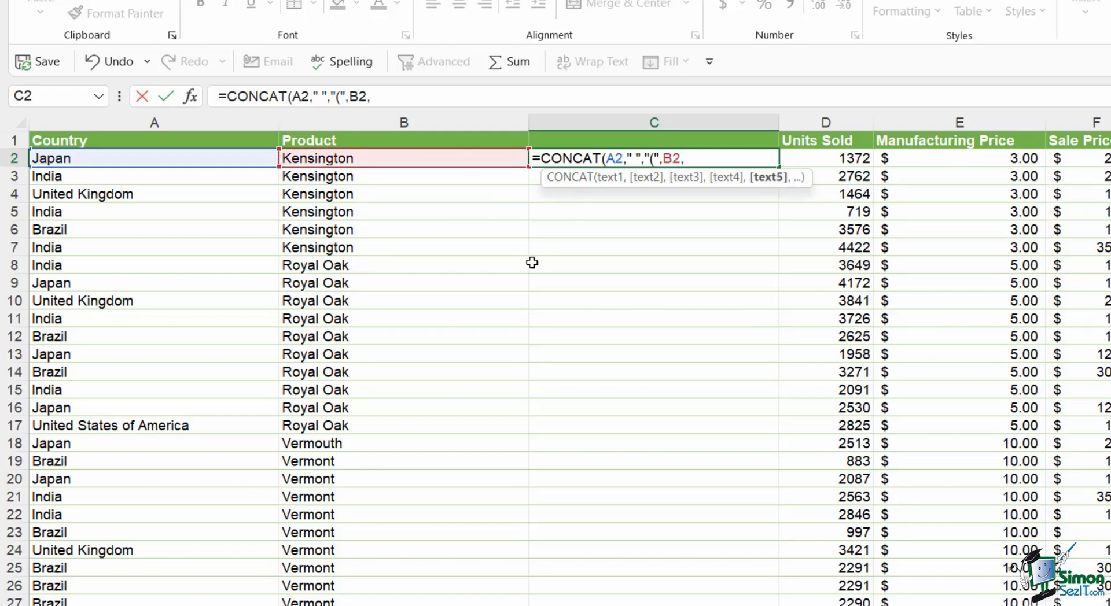
type("\")\")")
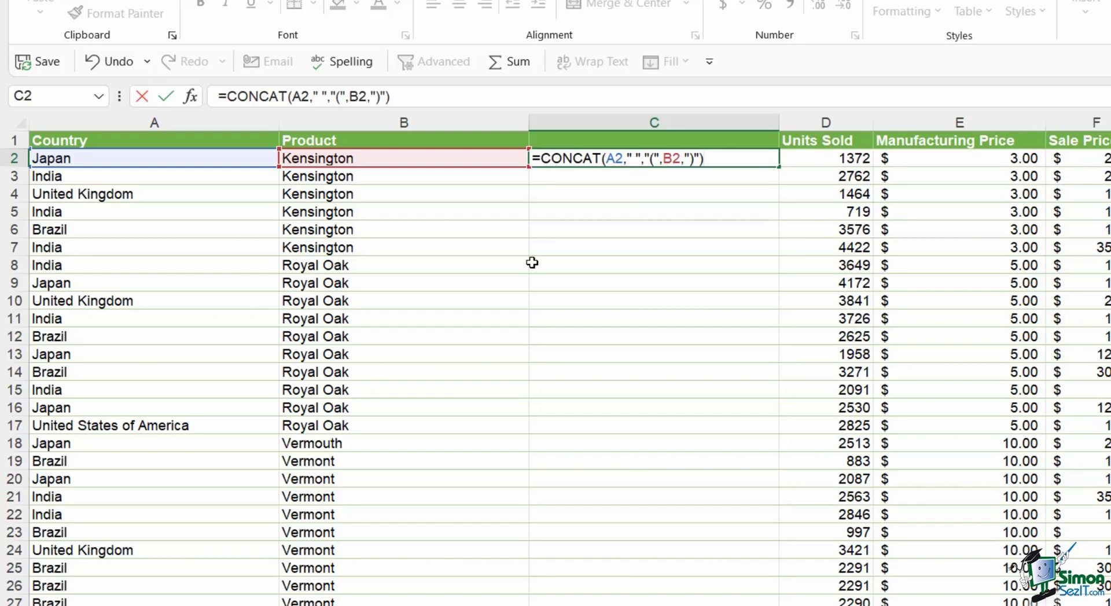
key("Return")
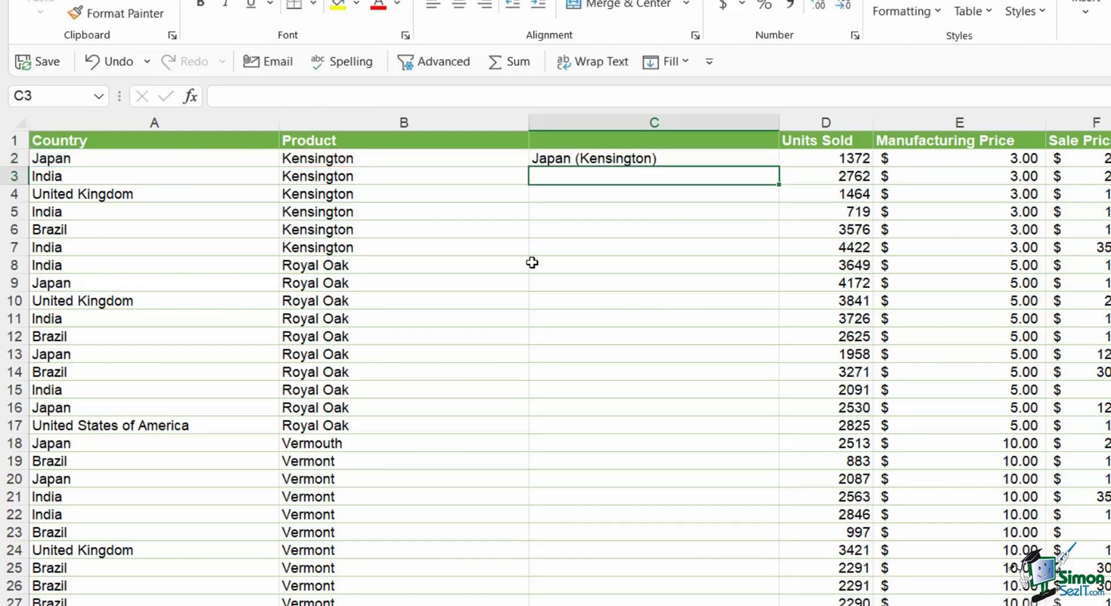
- Fill the CONCAT formula from C2 down column C, and clear all the filled cells again
left_click(719, 158)
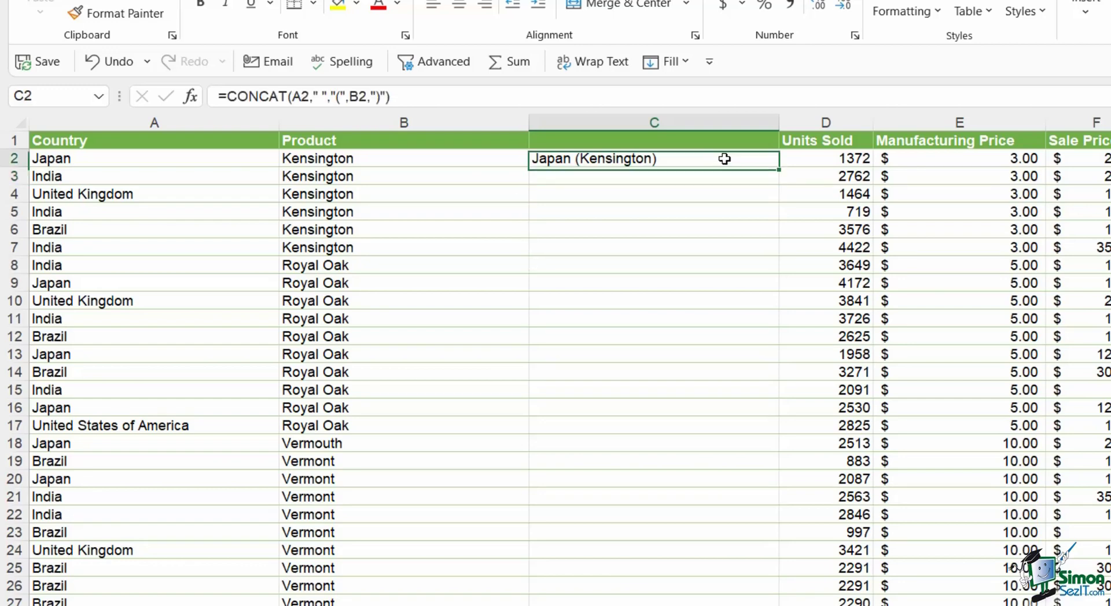
double_click(779, 166)
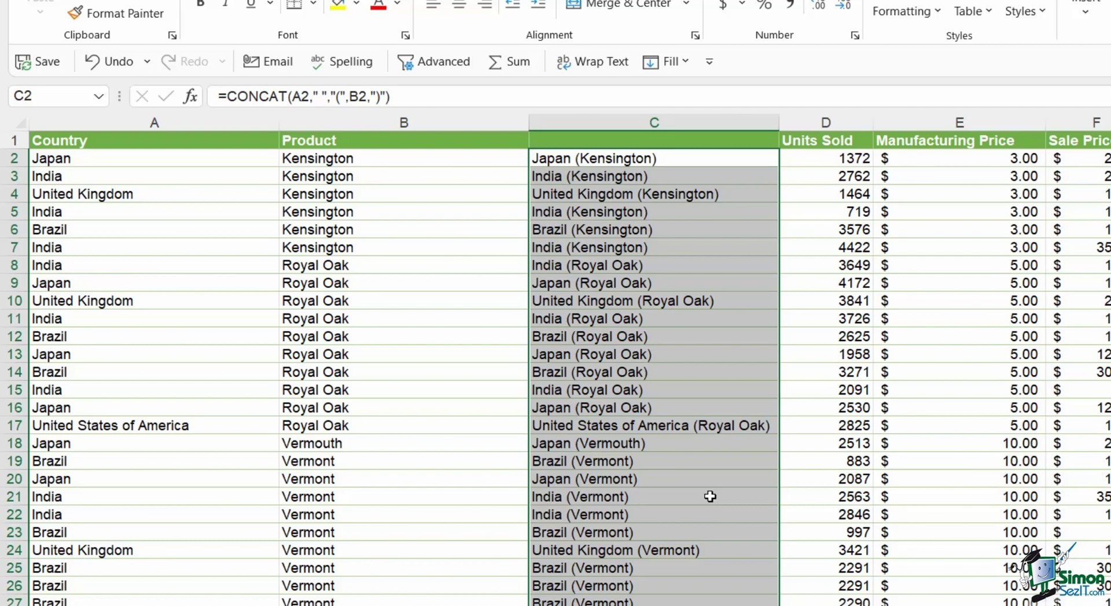
key("Delete")
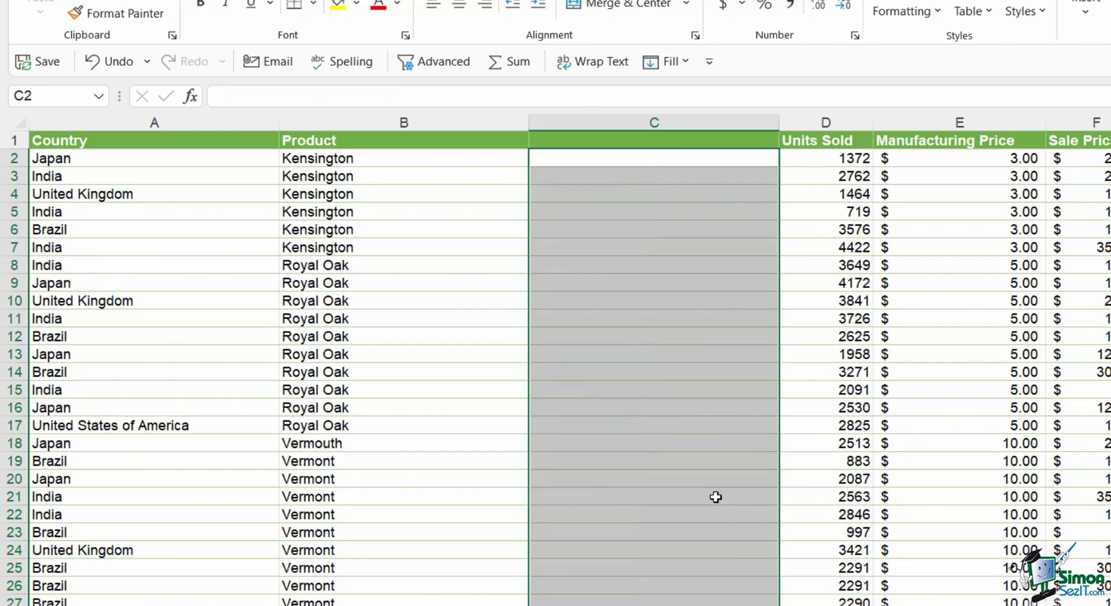
left_click(645, 301)
- Join the country and the bracketed product in C2 with =A2&" "&"("&B2&")" and fill the formula down column C
left_click(600, 157)
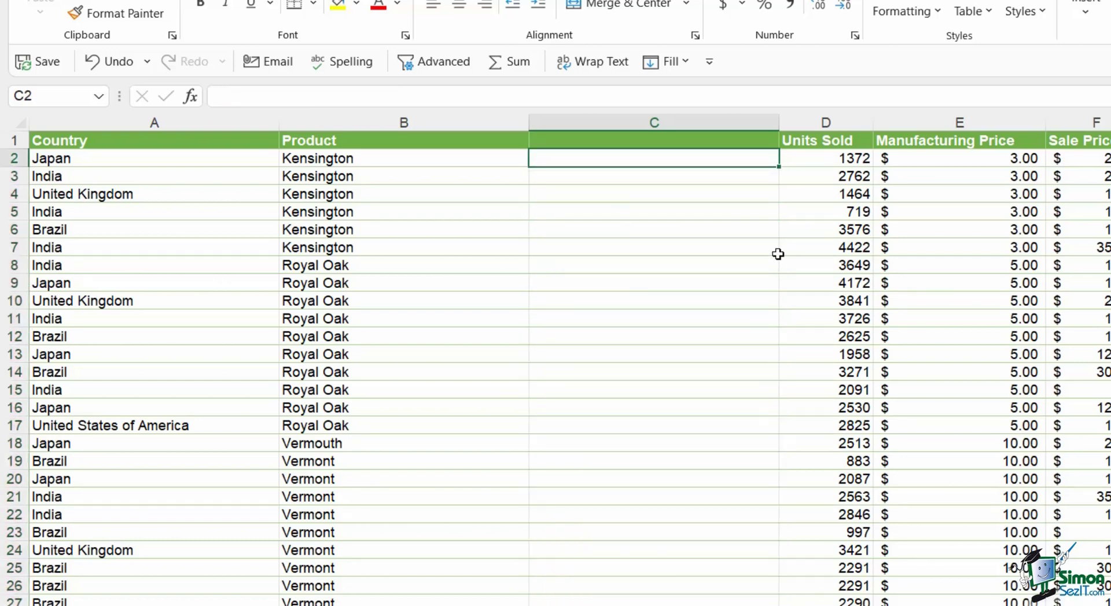
type("=")
left_click(162, 160)
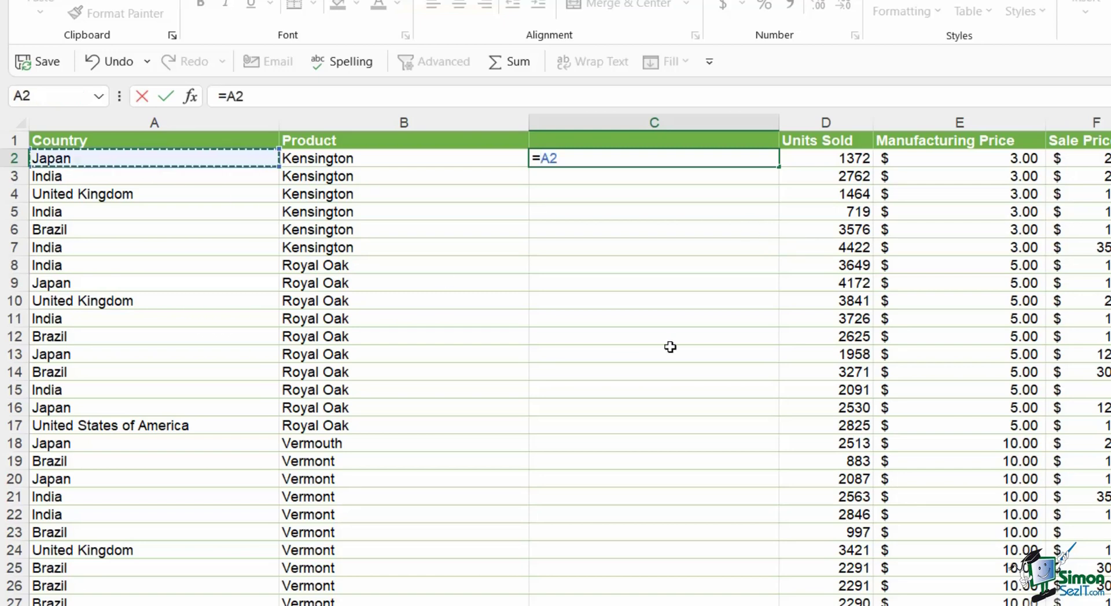
type("&")
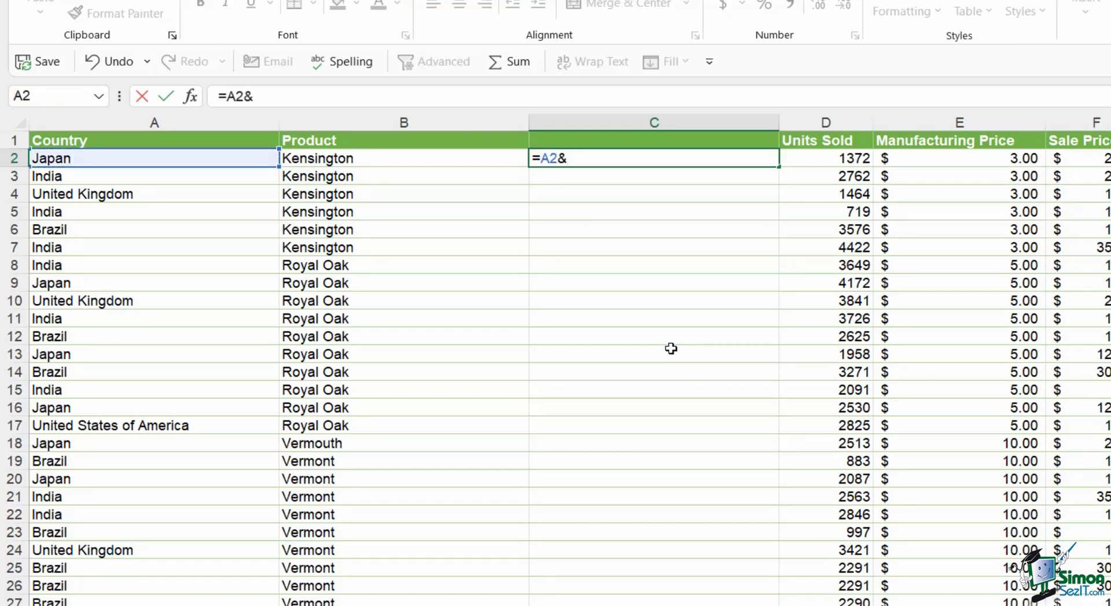
type("\" \"&\"(\"&")
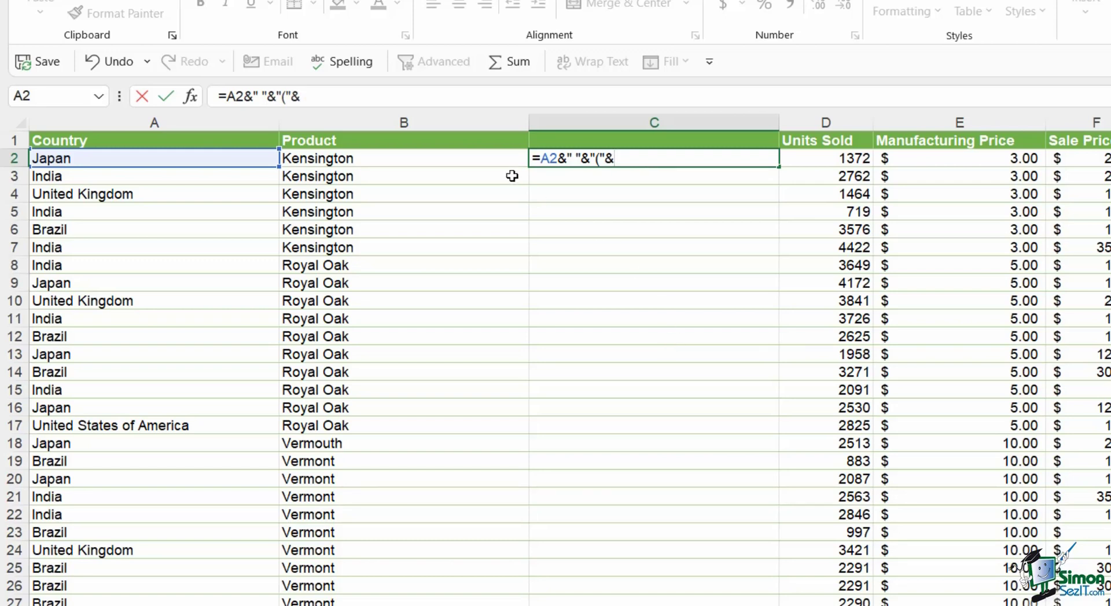
left_click(411, 160)
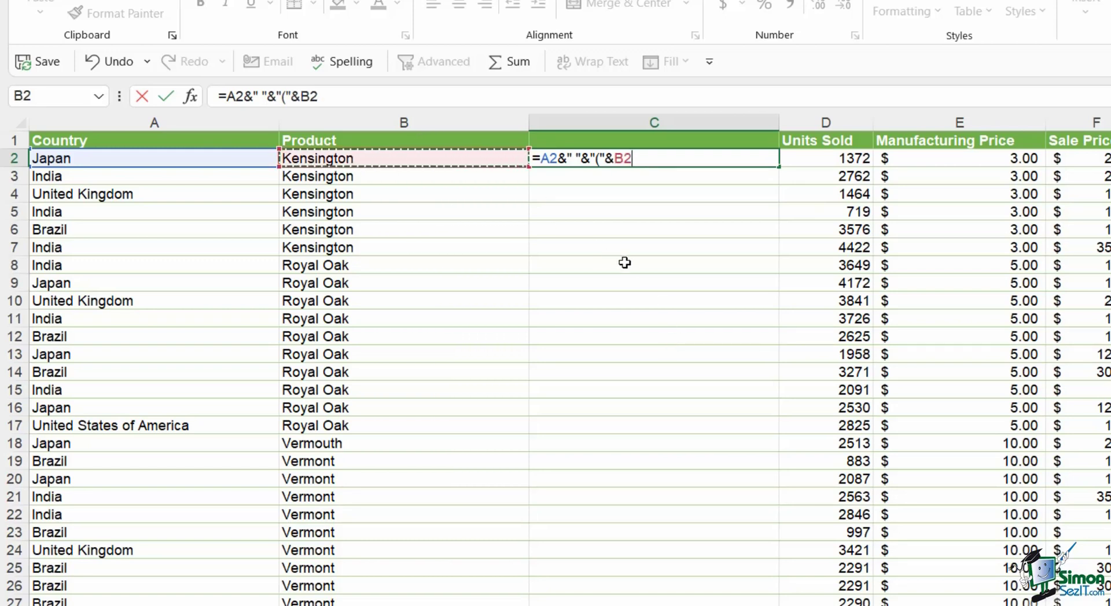
type("&")
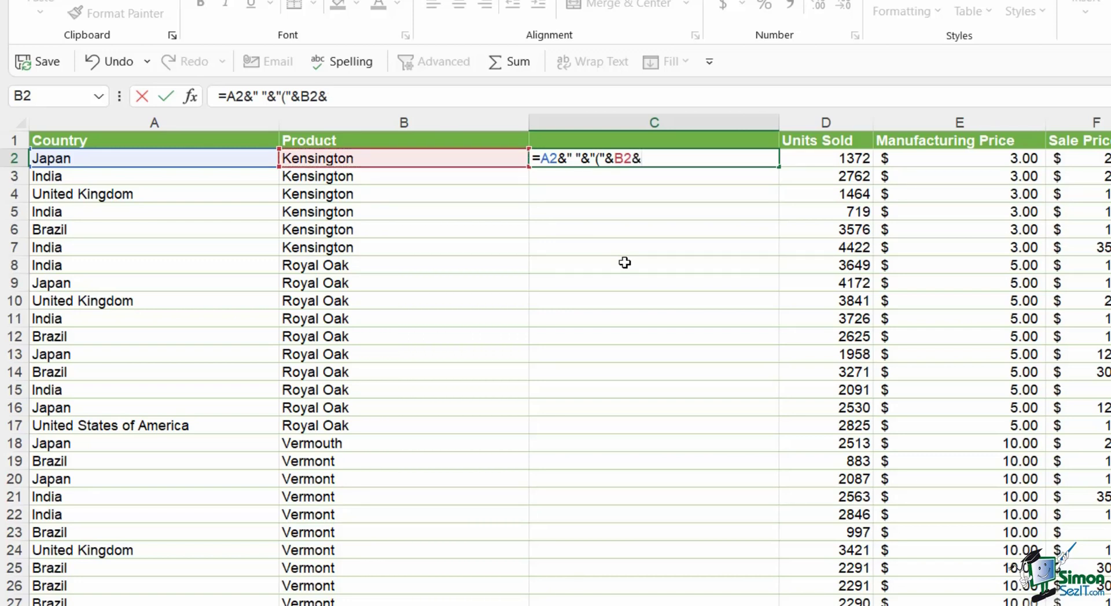
type("\")\"")
key("Return")
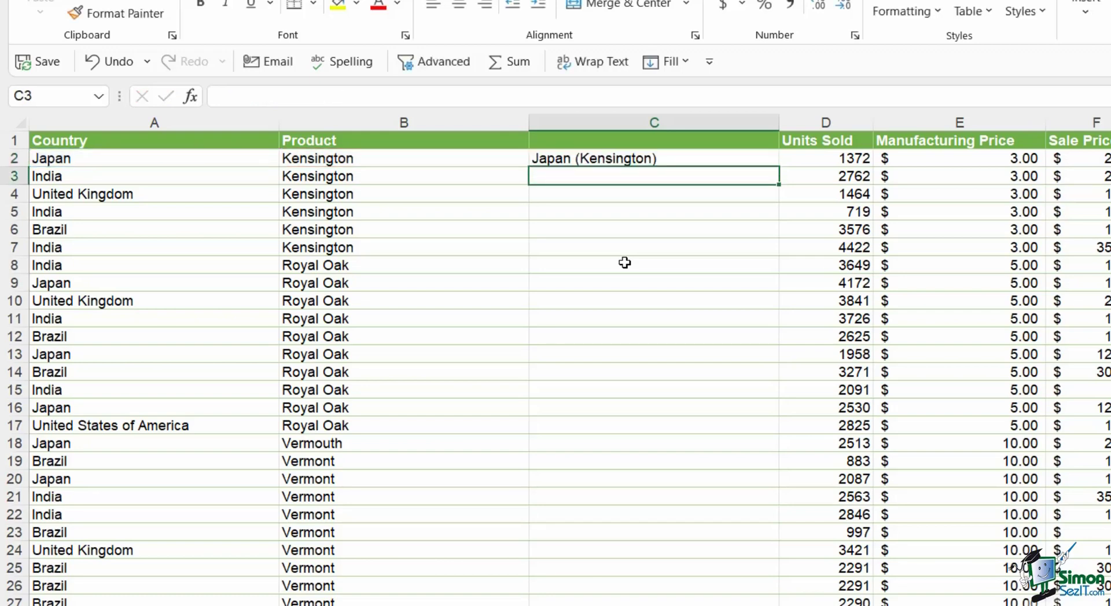
left_click(684, 160)
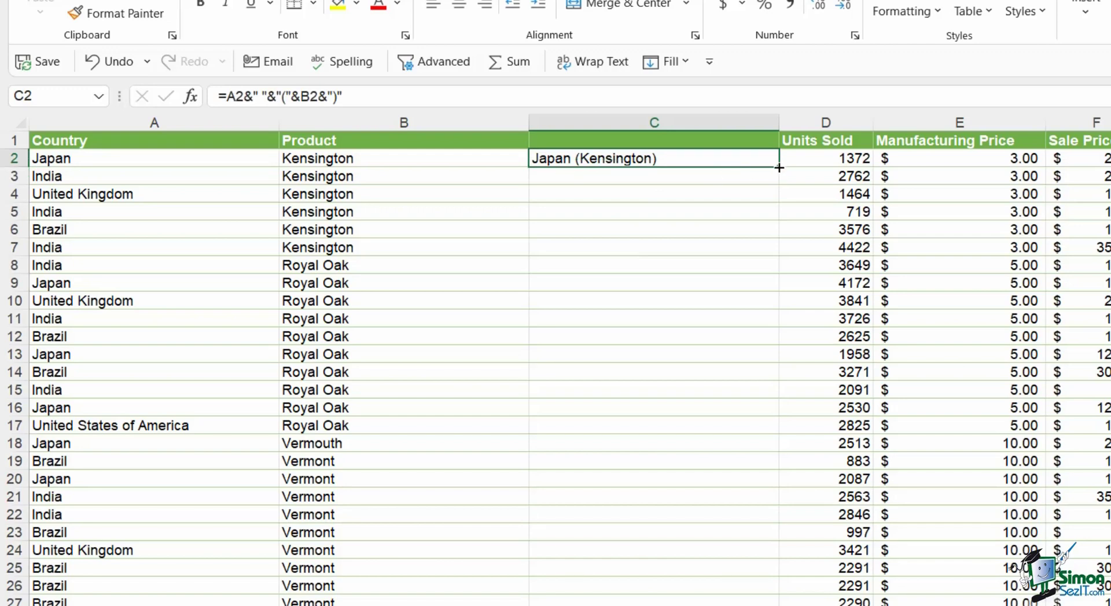
double_click(779, 167)
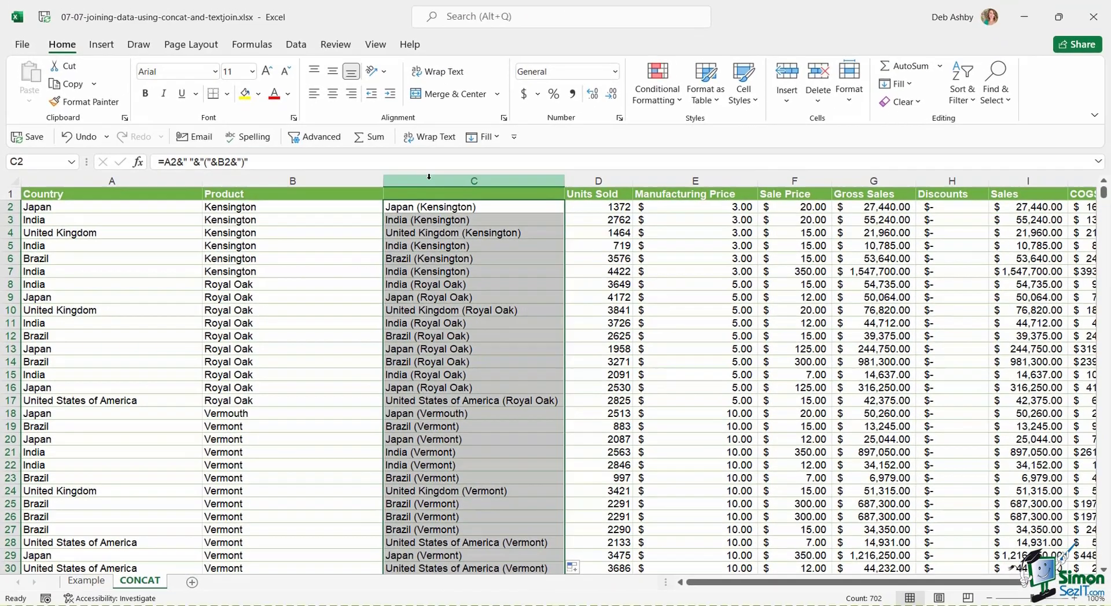
- Delete the whole column C with the joined country and product text
left_click(406, 181)
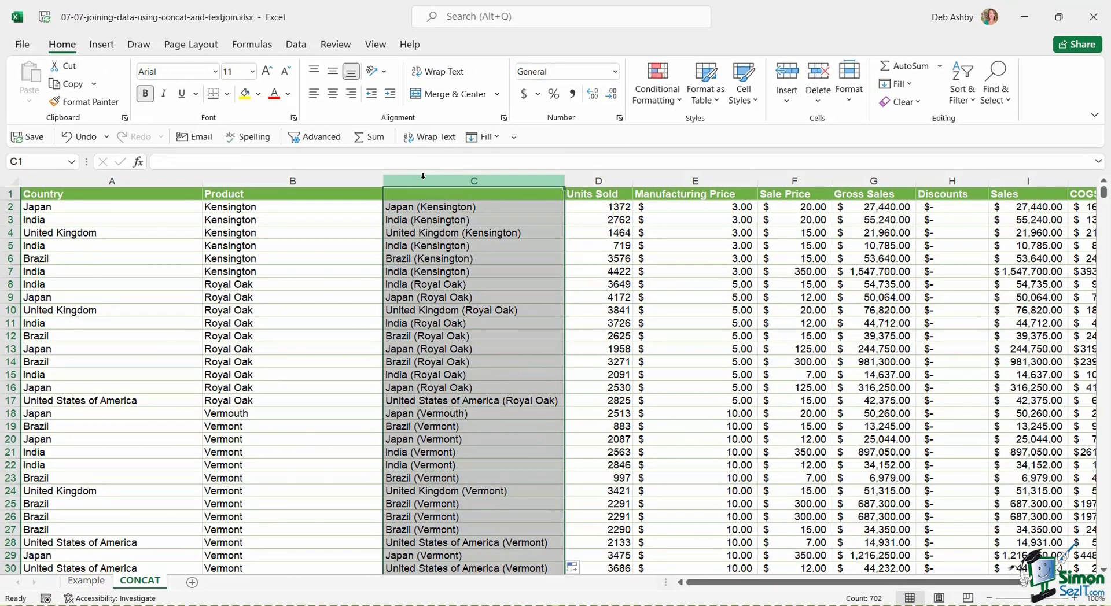
right_click(420, 180)
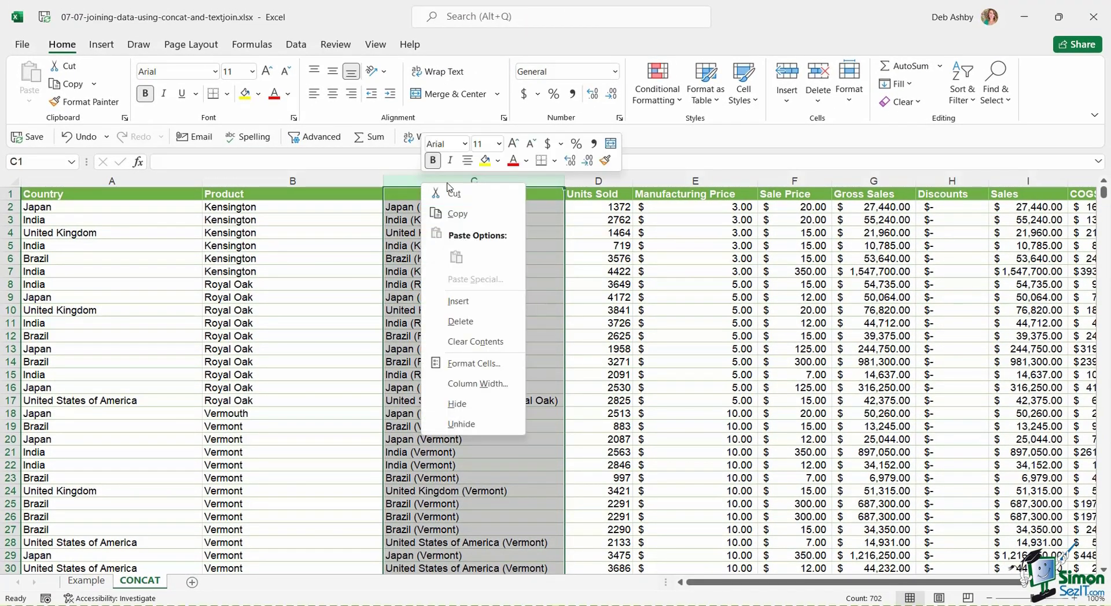
left_click(468, 322)
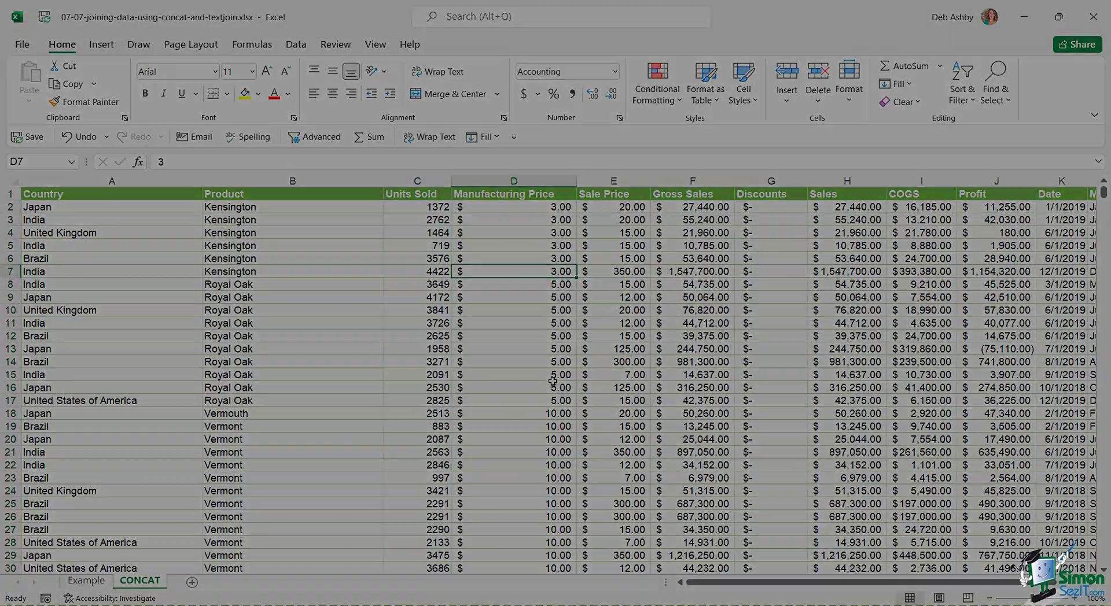